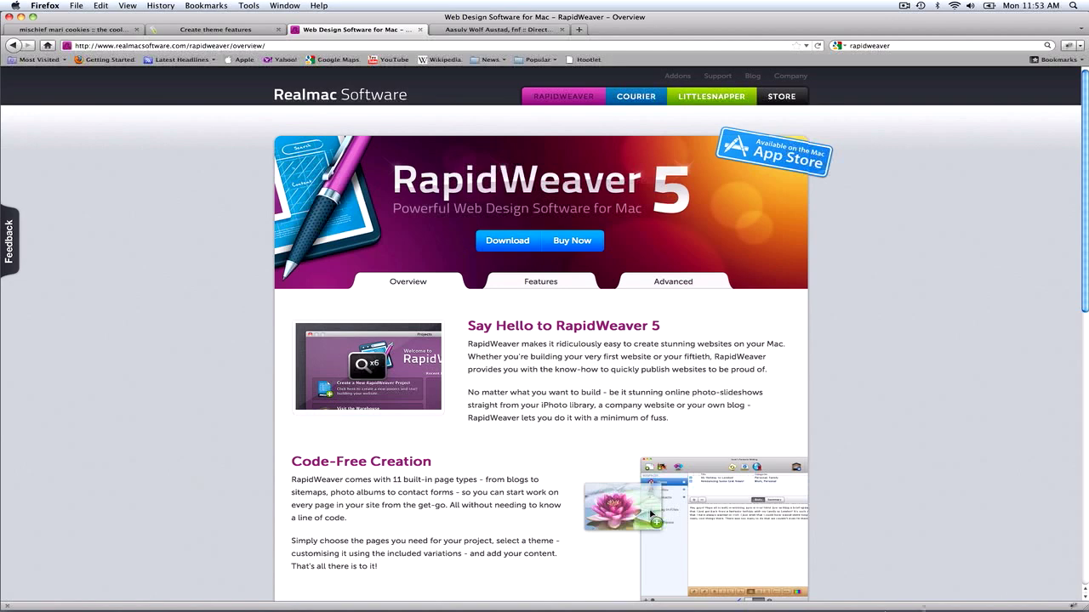
# Restore RapidWeaver from the Dock and scroll down through the theme browser
pyautogui.moveTo(968, 604)
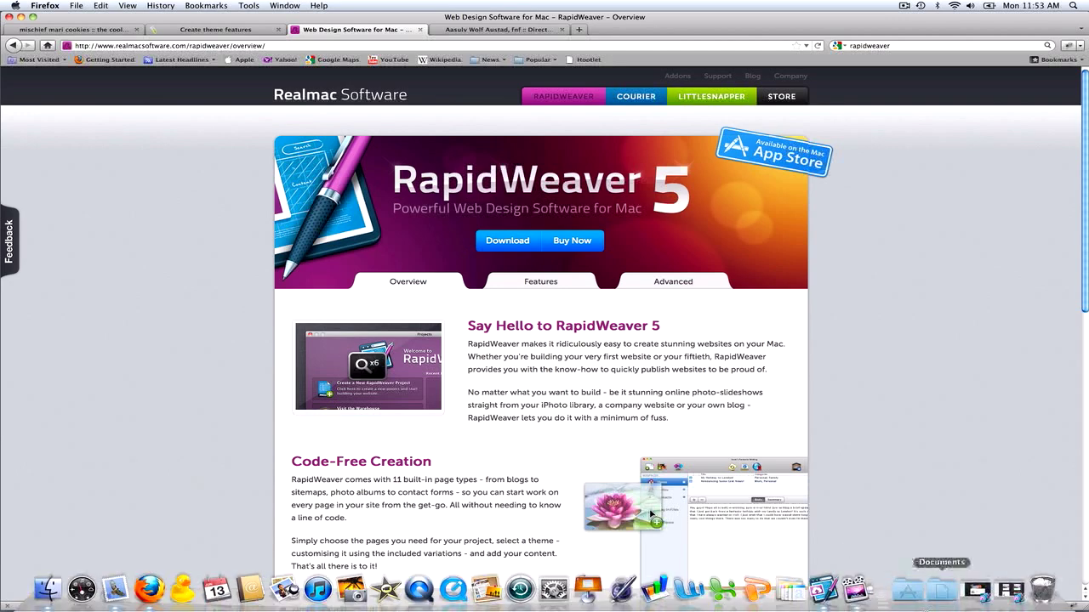
pyautogui.click(1009, 589)
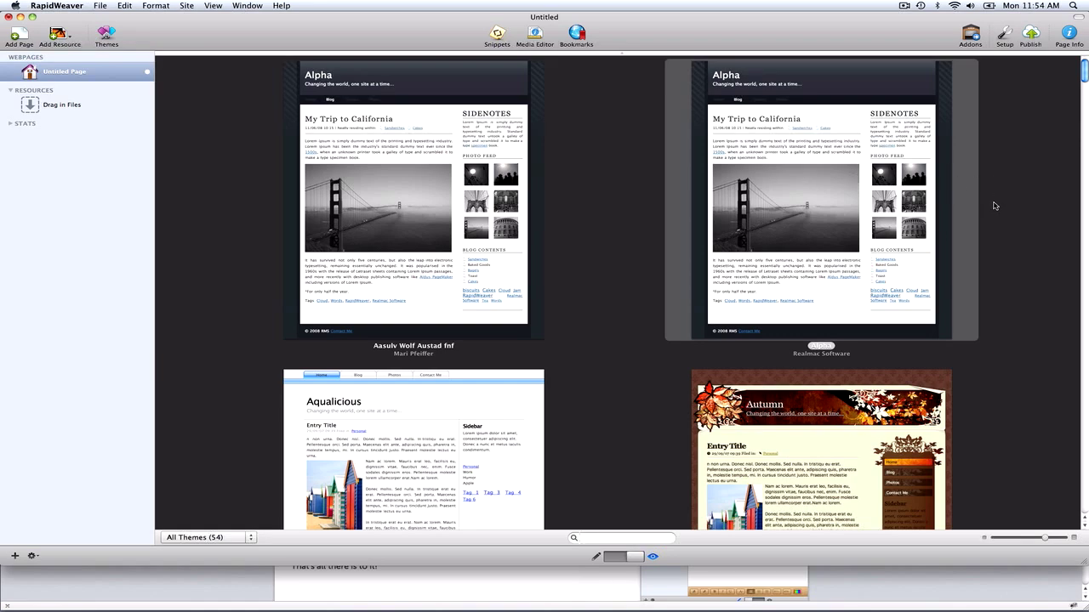
pyautogui.scroll(-10, 996, 206)
pyautogui.scroll(-3, 995, 205)
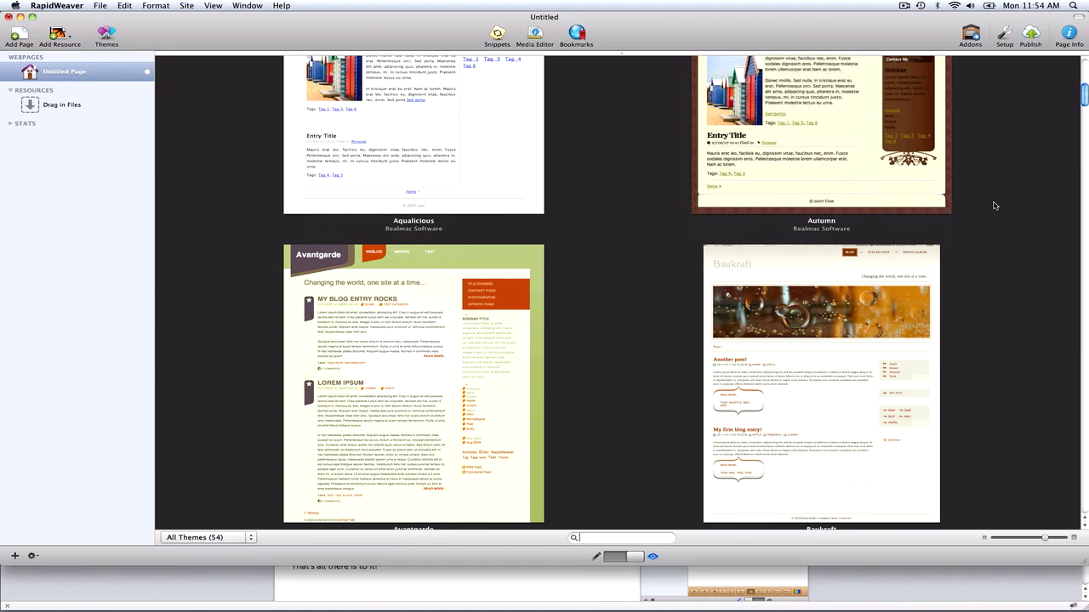
pyautogui.scroll(-6, 995, 206)
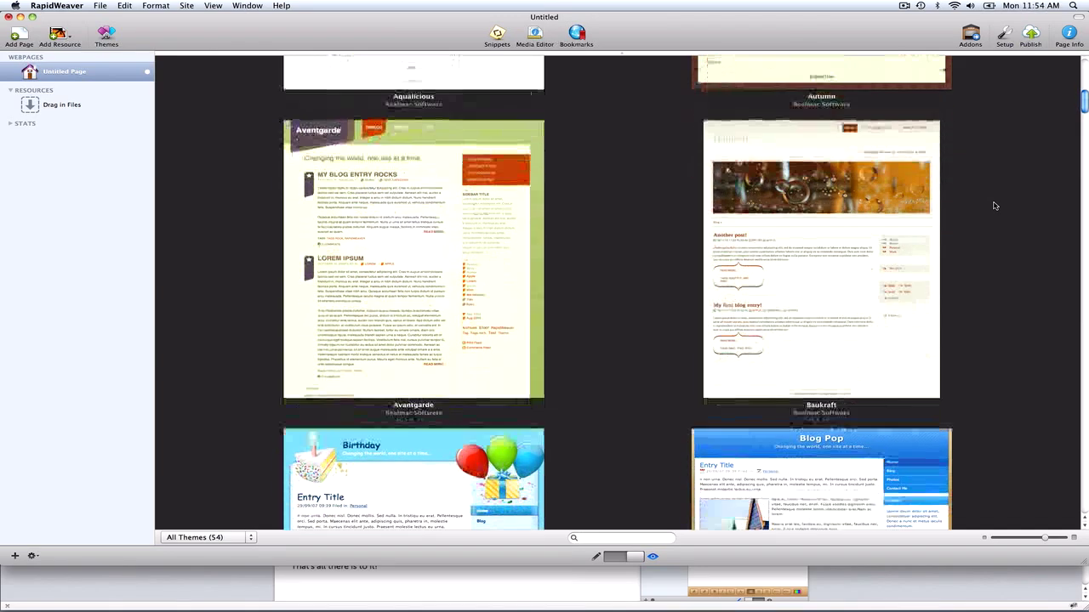
pyautogui.scroll(-20, 995, 205)
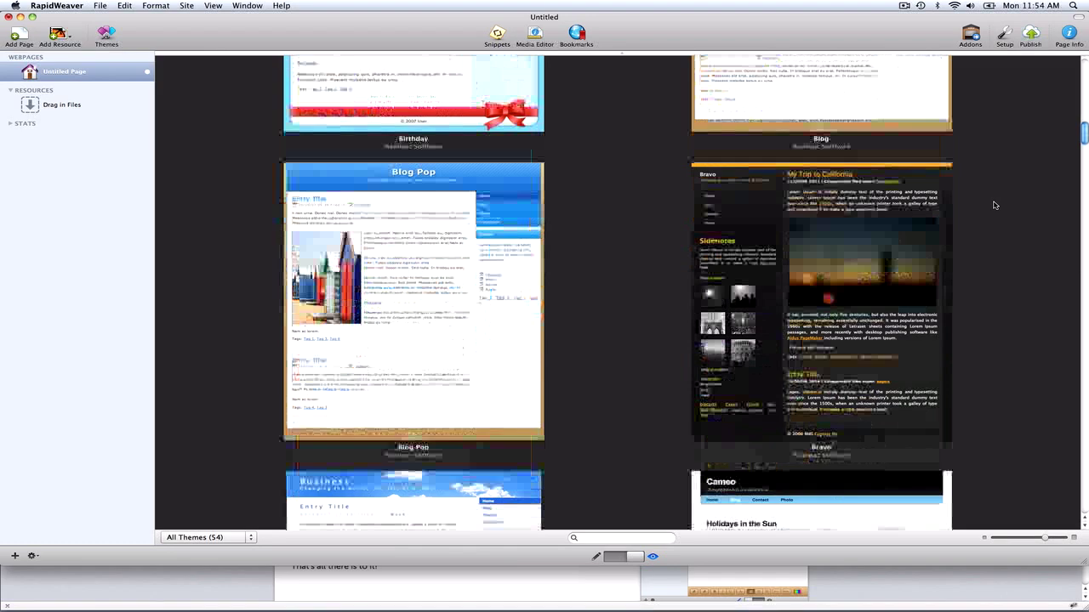
pyautogui.scroll(-20, 996, 206)
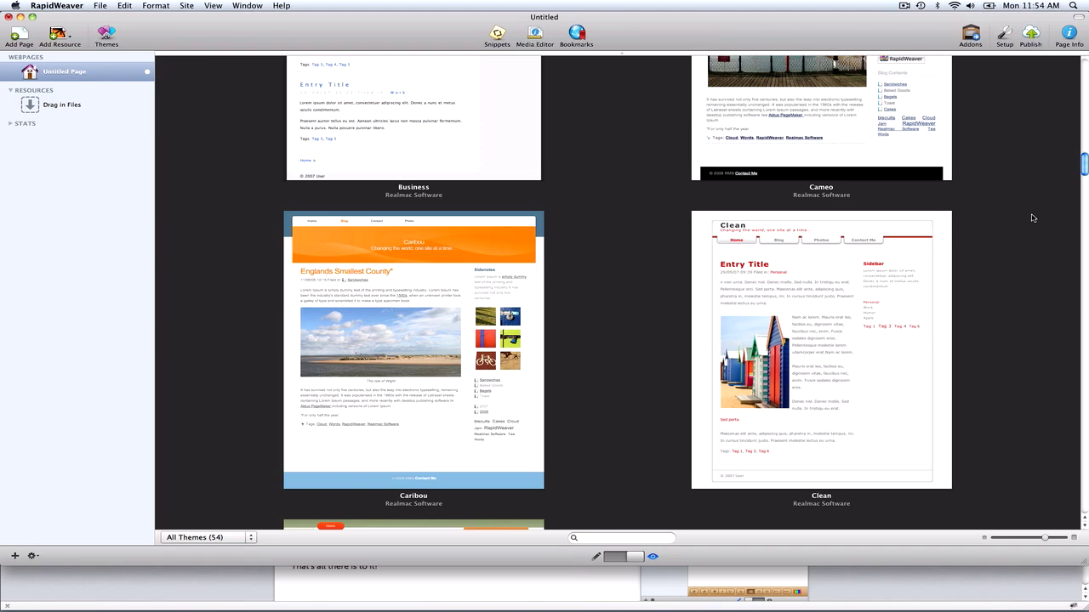
pyautogui.scroll(-20, 1033, 223)
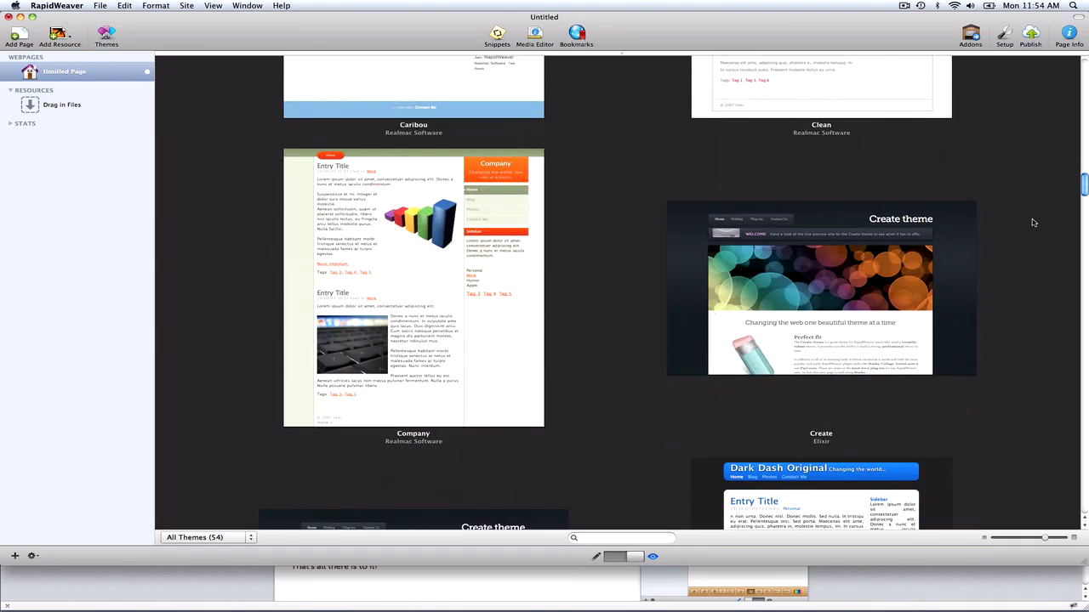
pyautogui.scroll(-14, 1034, 223)
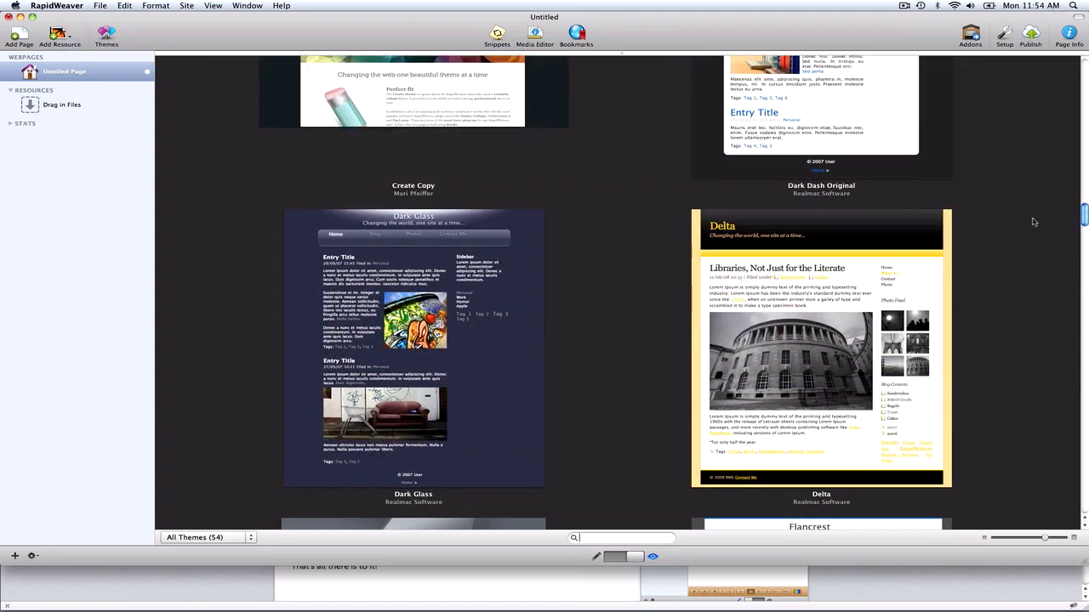
pyautogui.scroll(-9, 1033, 223)
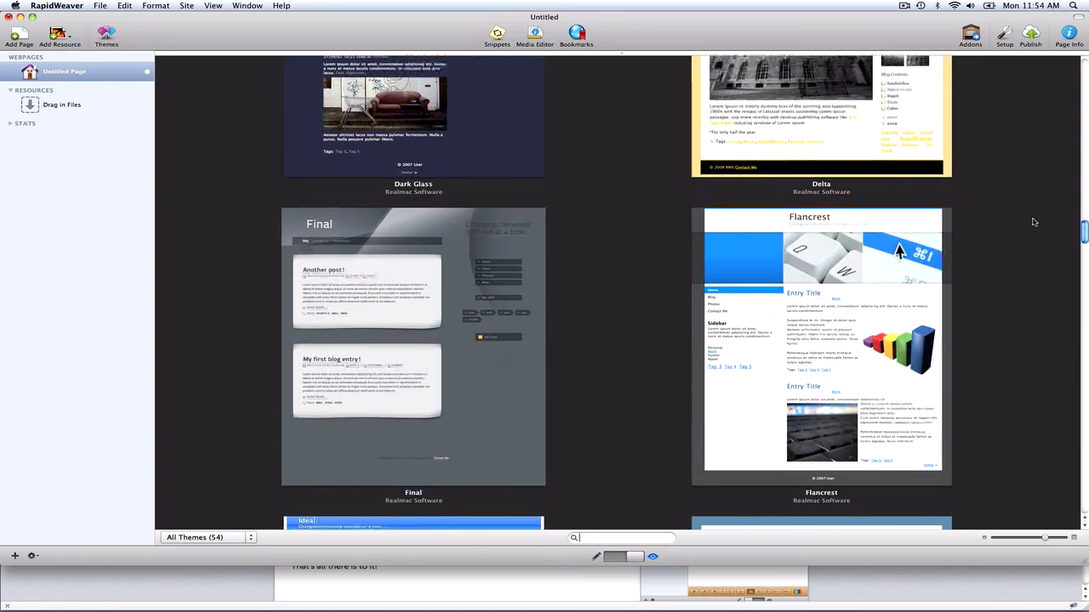
pyautogui.scroll(-20, 1034, 222)
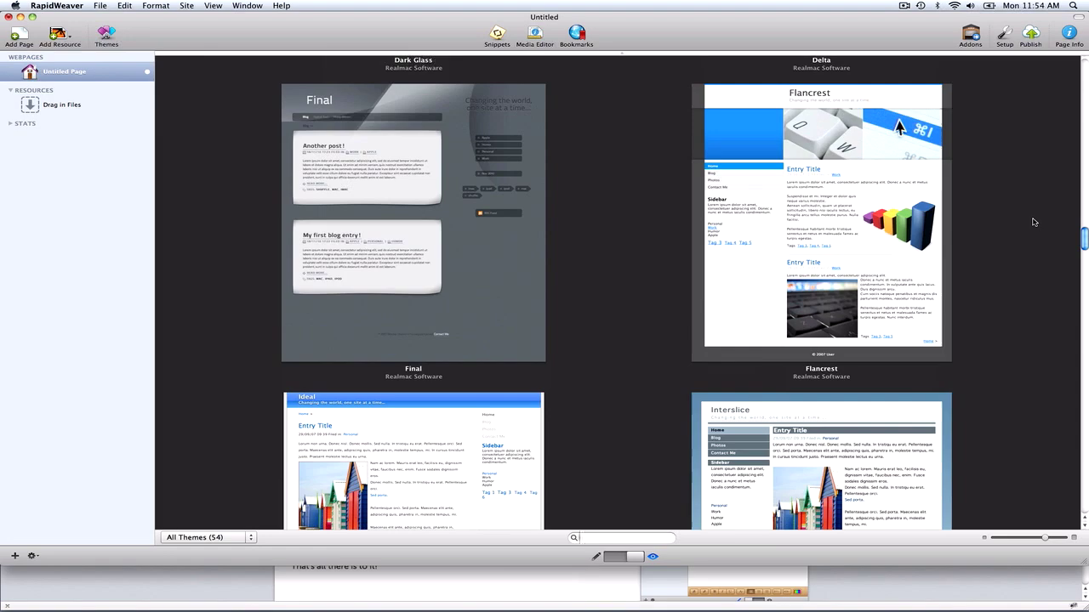
pyautogui.scroll(-20, 1033, 223)
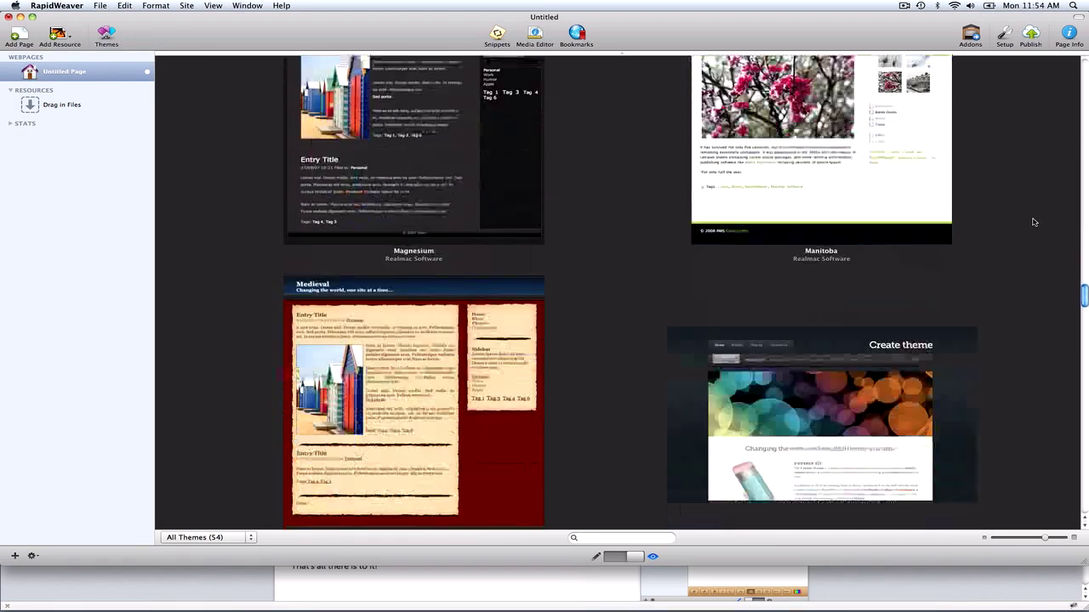
# Scroll back up the theme list and close the gallery to reveal the cinematographer page
pyautogui.scroll(20, 1033, 223)
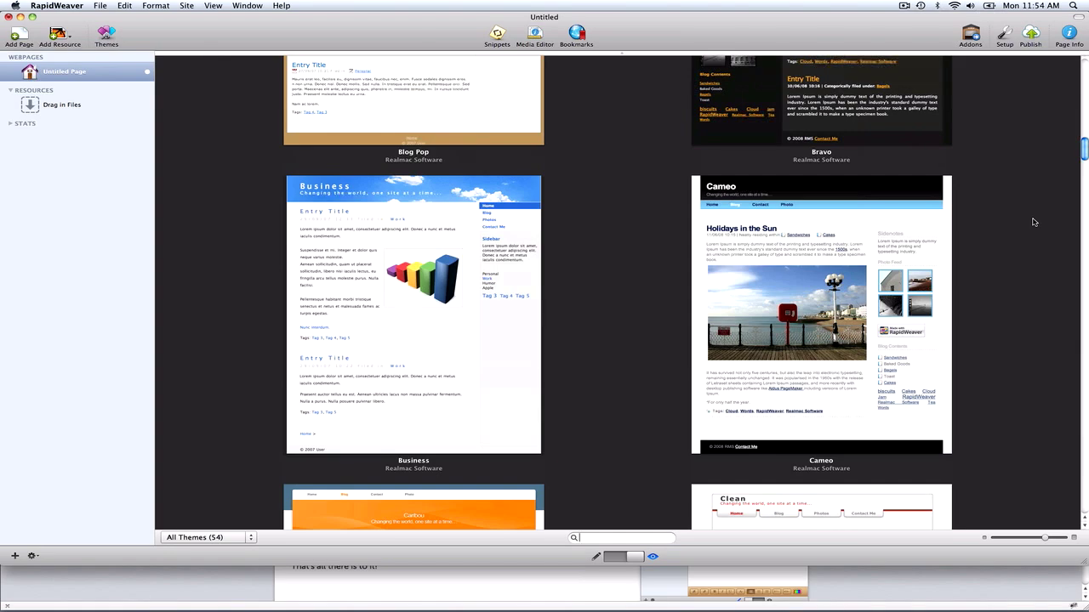
pyautogui.scroll(8, 1033, 223)
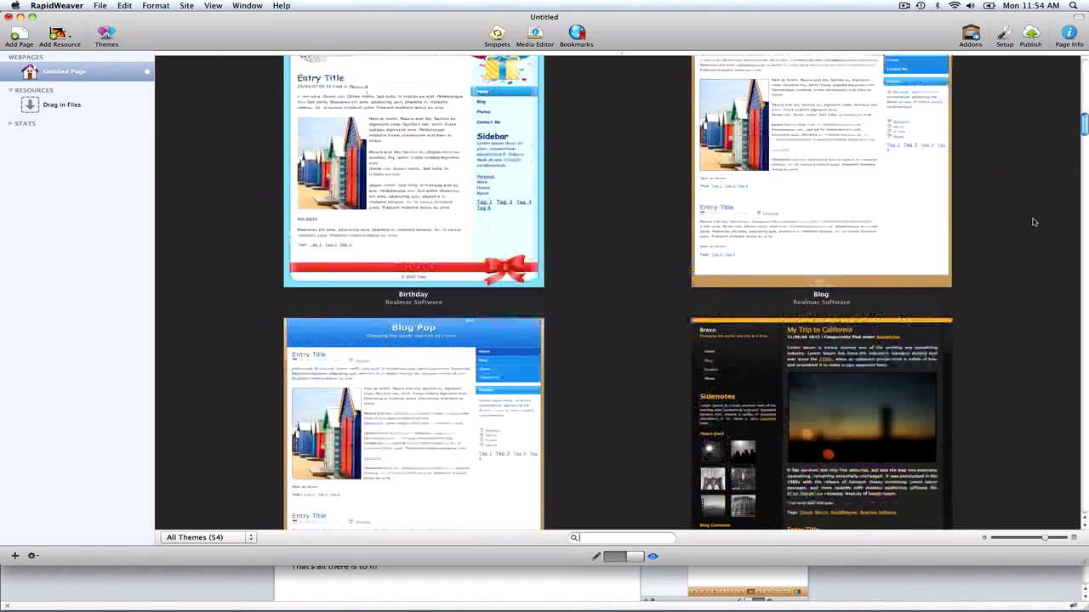
pyautogui.scroll(8, 1033, 223)
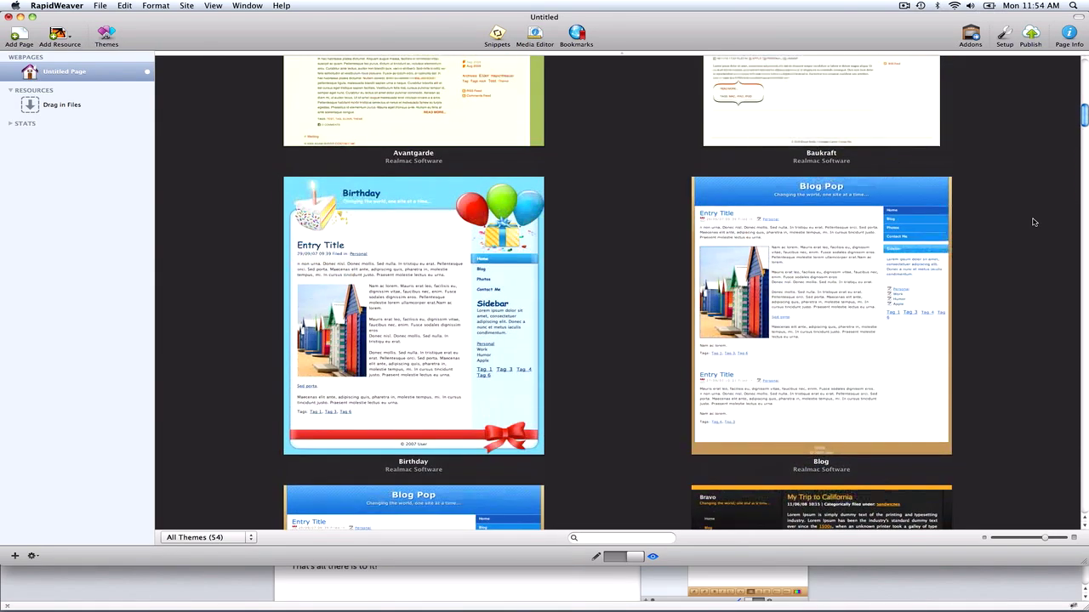
pyautogui.scroll(8, 1033, 223)
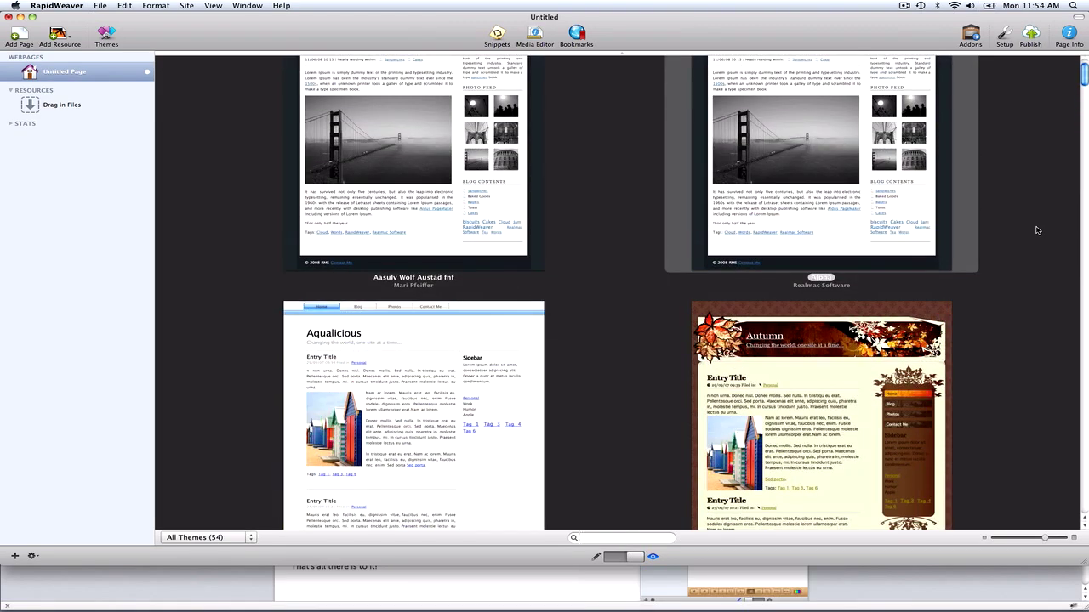
pyautogui.scroll(3, 1035, 229)
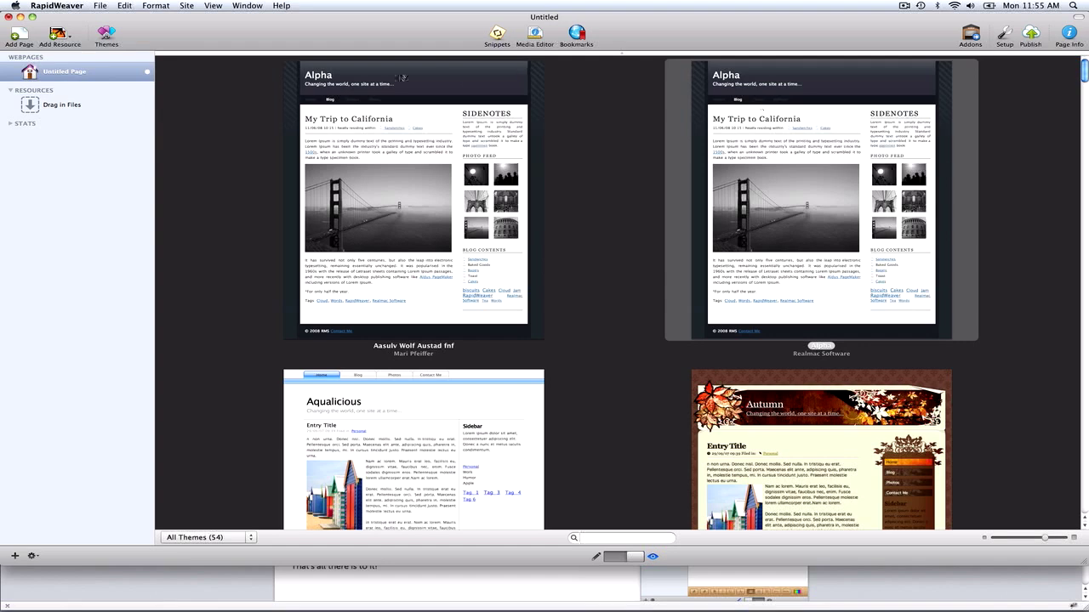
pyautogui.click(107, 34)
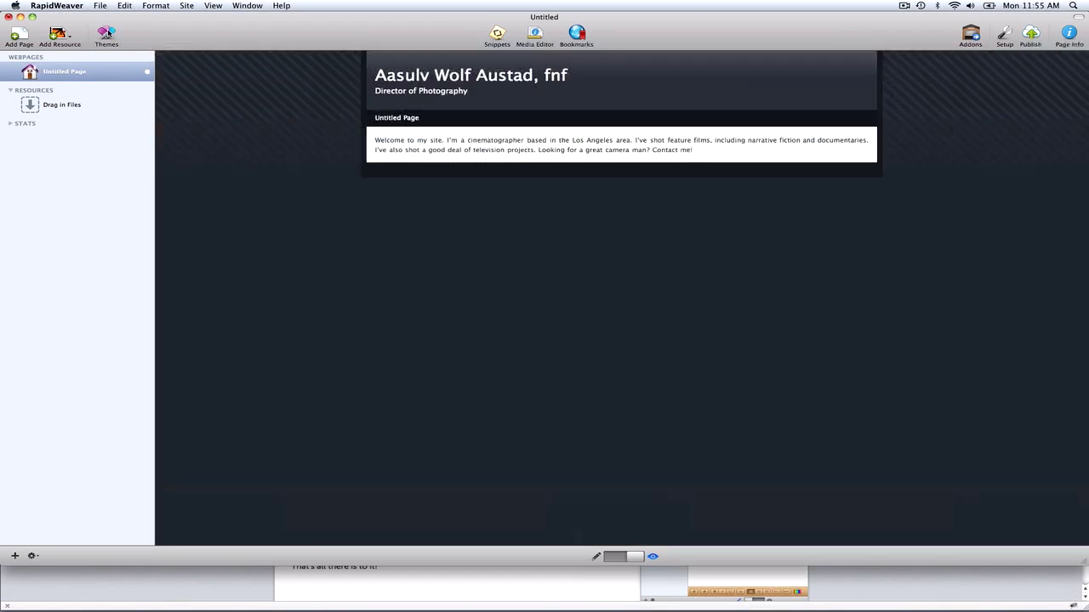
# Preview the untitled dark-themed page in Firefox from the gear action menu
pyautogui.click(33, 555)
pyautogui.moveTo(72, 580)
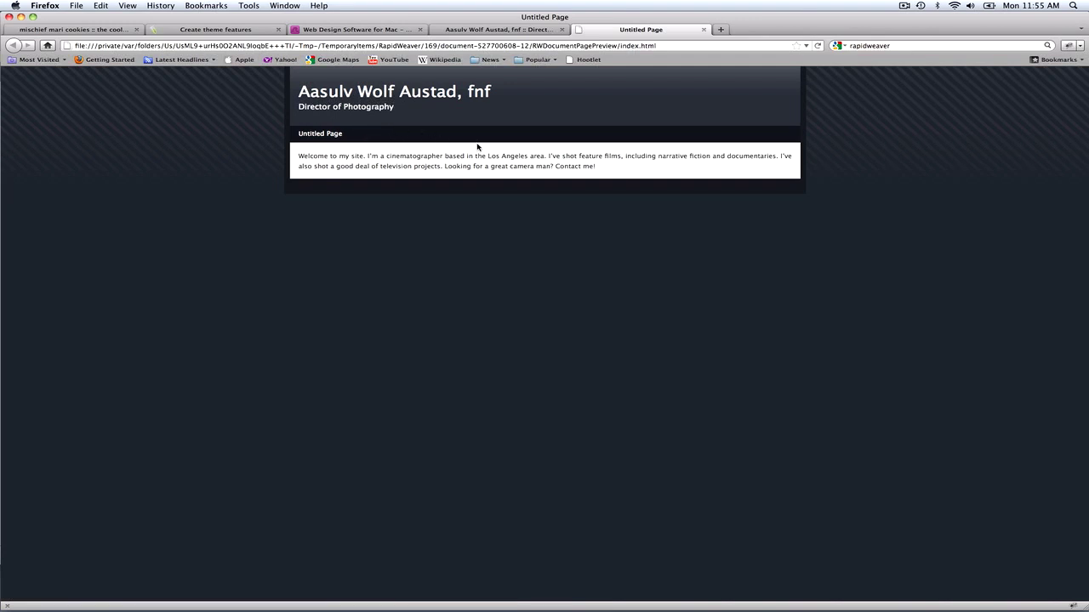
# Compare the live cinematographer website with the local Untitled Page preview, ending on the live site
pyautogui.click(507, 31)
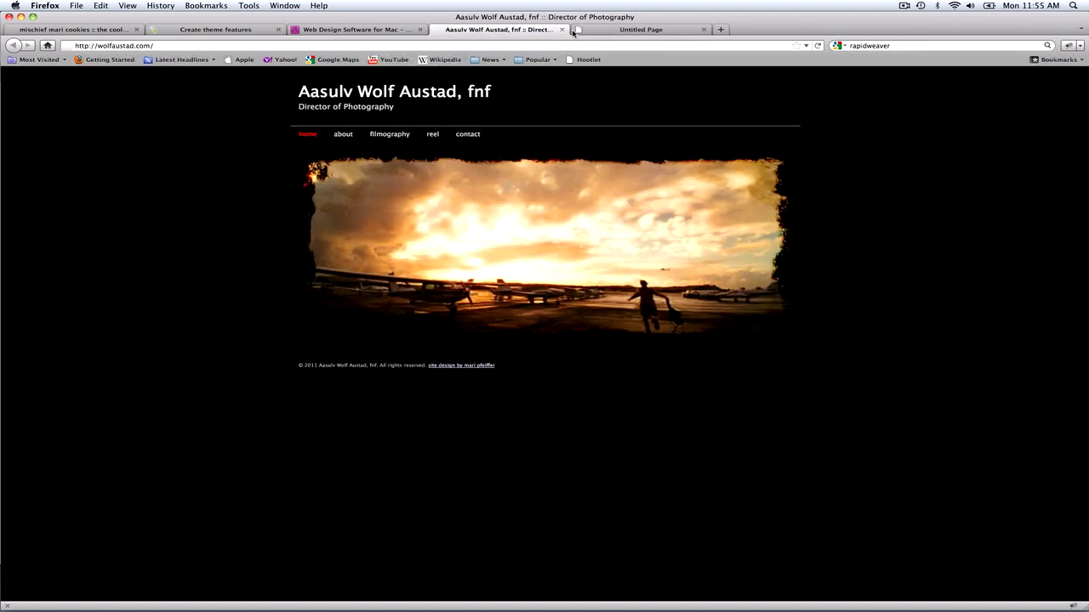
pyautogui.click(601, 30)
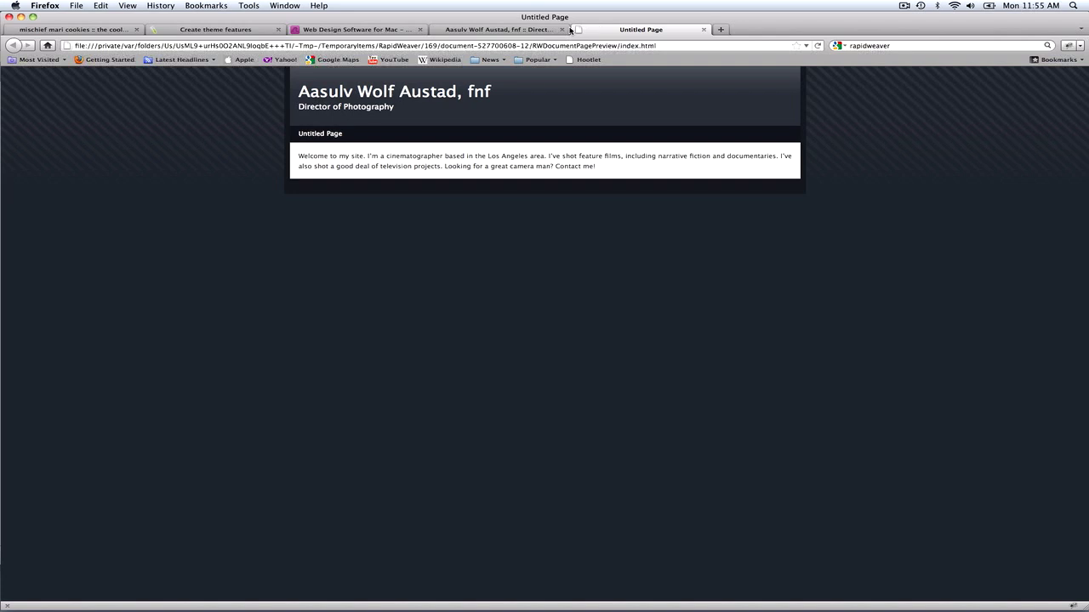
pyautogui.click(526, 32)
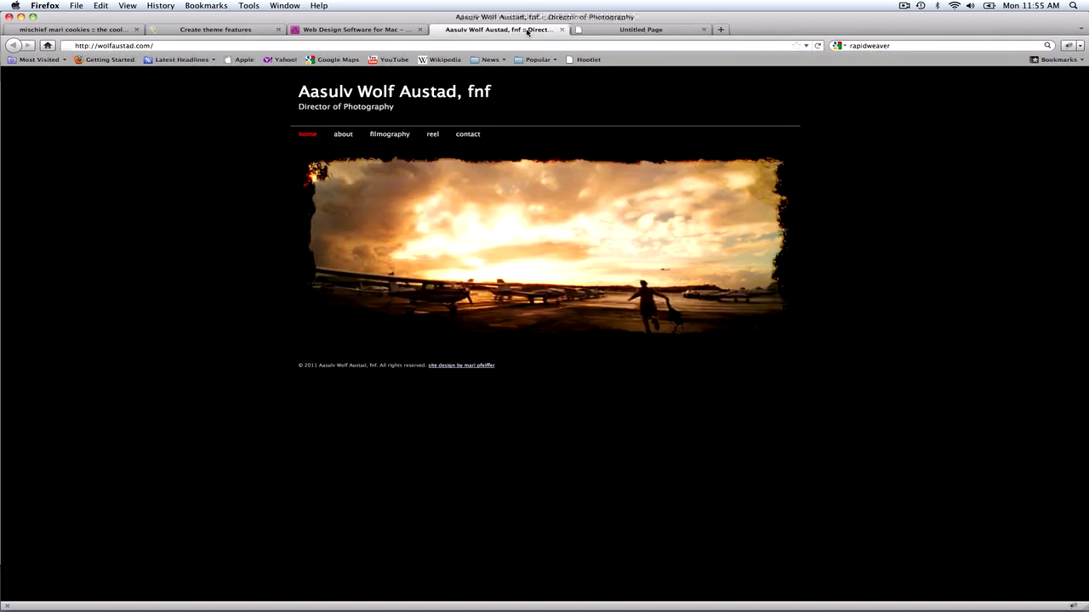
# Browse the live site's about and filmography pages, then play the reel page showreel
pyautogui.click(344, 136)
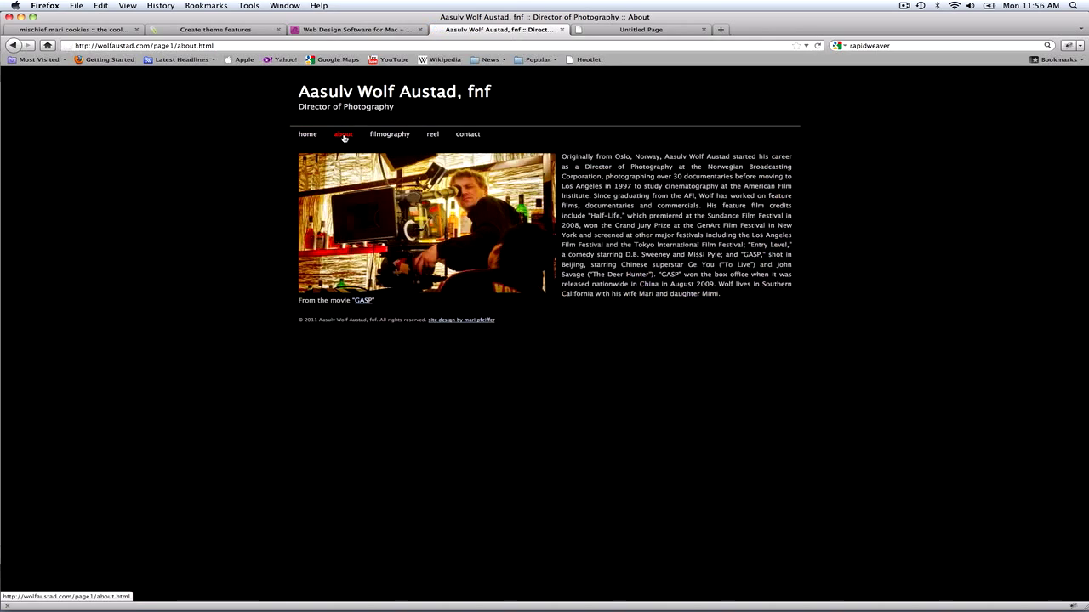
pyautogui.click(378, 137)
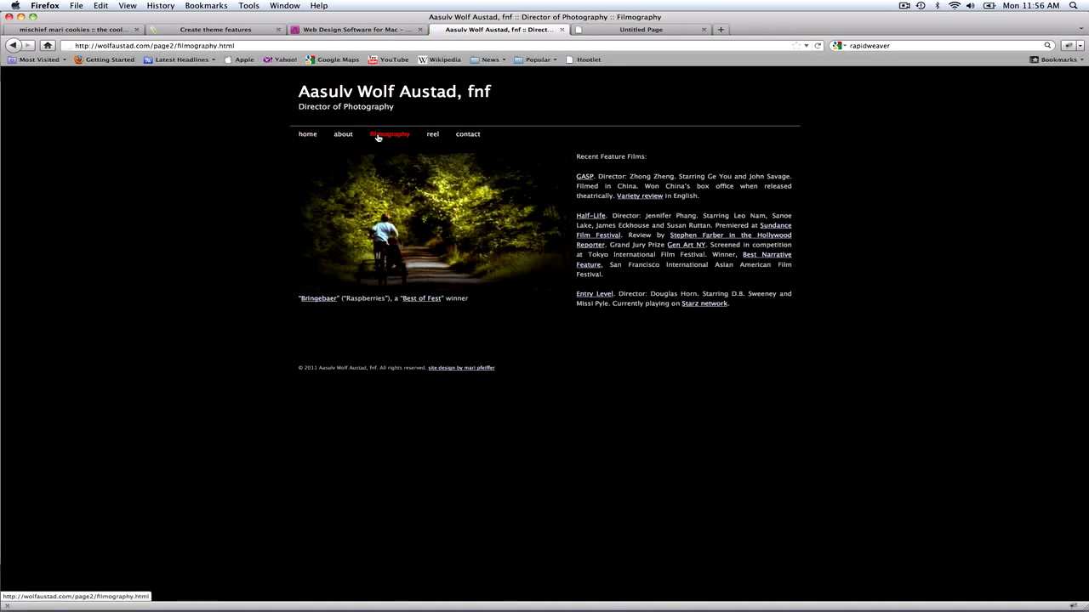
pyautogui.click(432, 136)
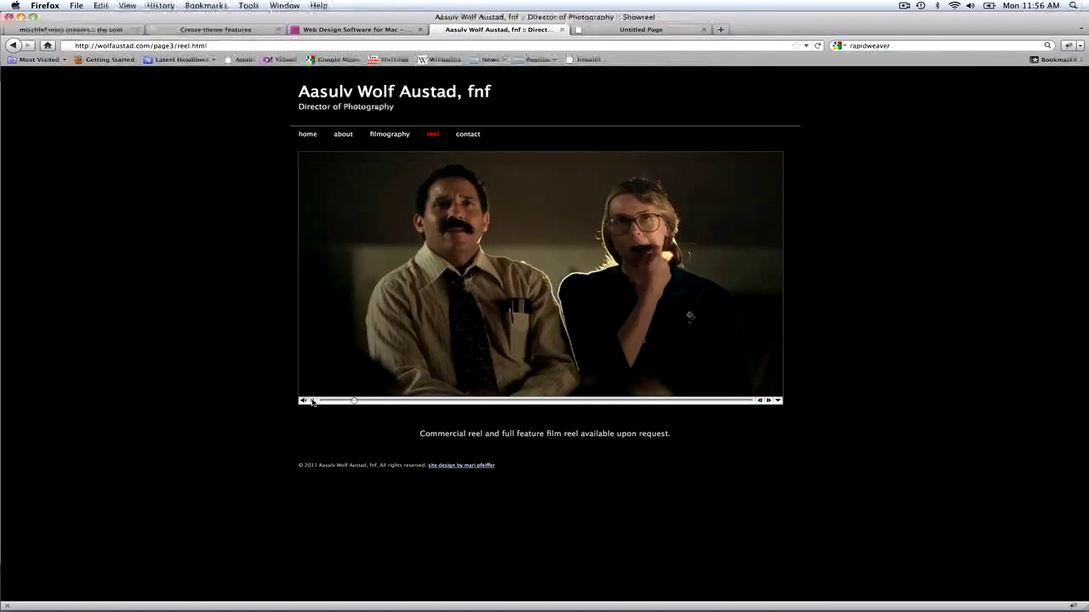
# Pause the showreel on the frame of a cowboy holding a revolver
pyautogui.click(312, 400)
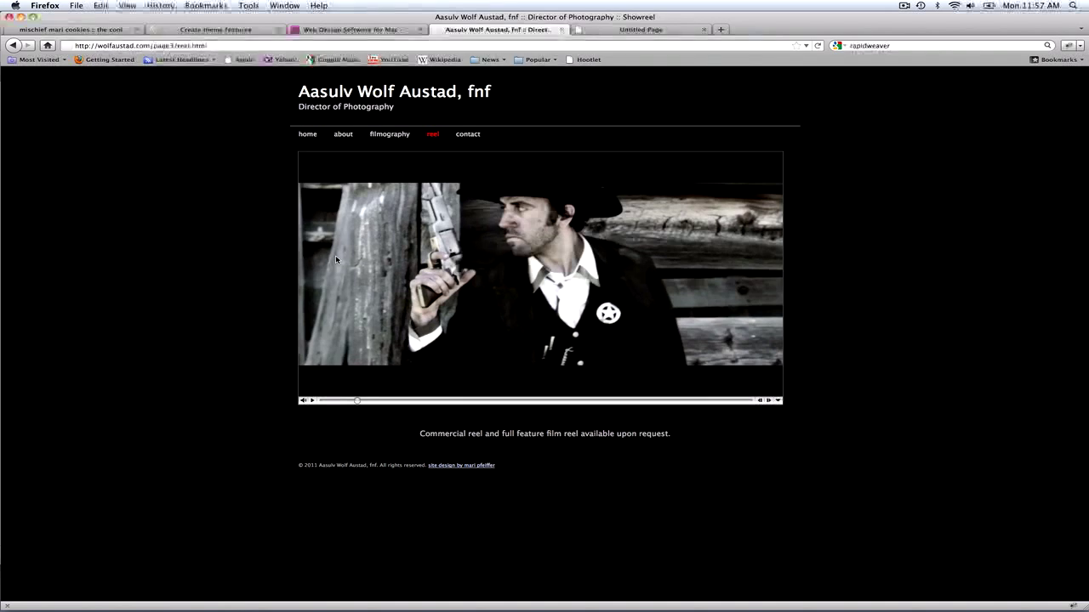
# Show the portfolio site's contact page with its photo and contact details
pyautogui.click(469, 138)
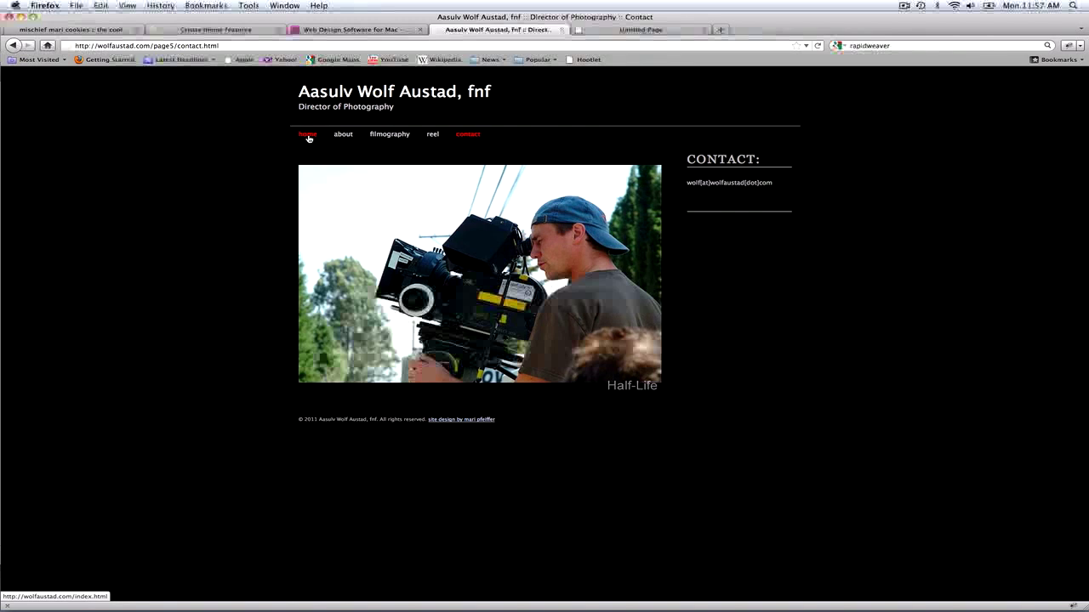
# Return to the portfolio home page, then switch to the RapidWeaver 5 overview tab
pyautogui.click(308, 136)
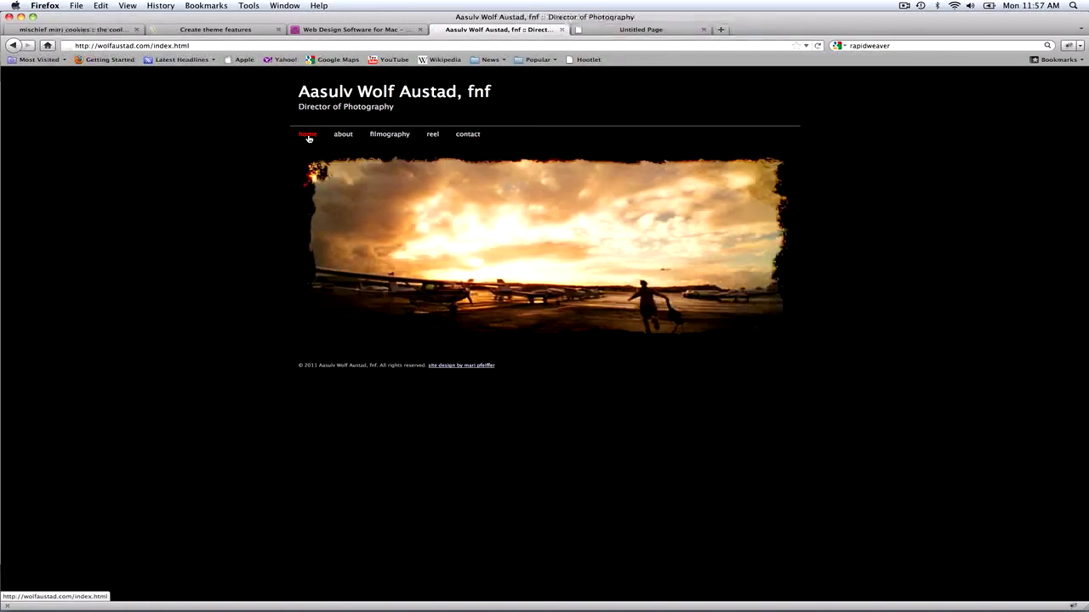
pyautogui.click(348, 30)
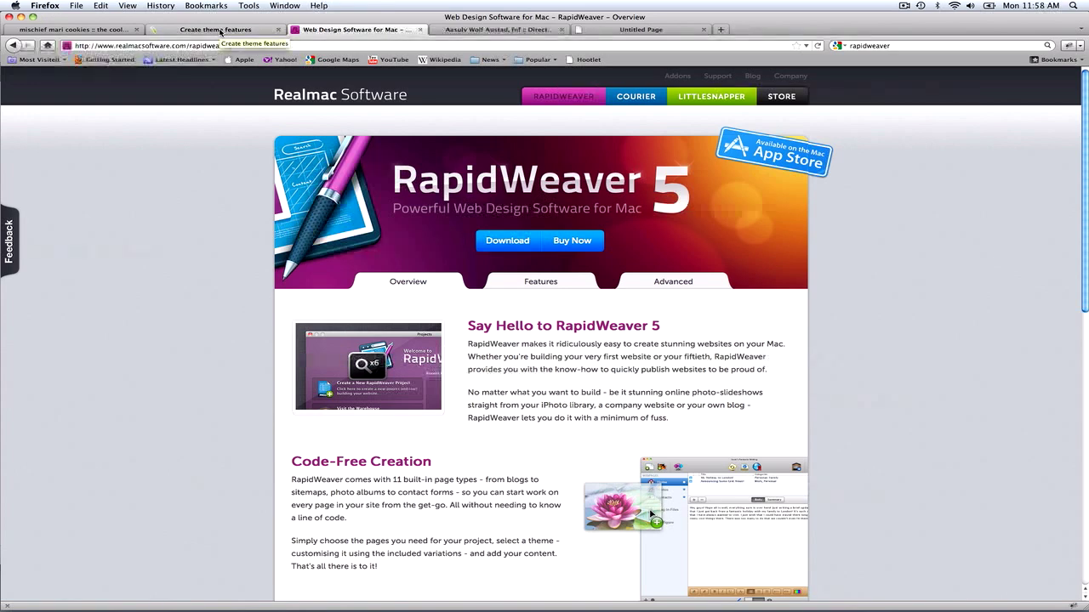
pyautogui.click(218, 30)
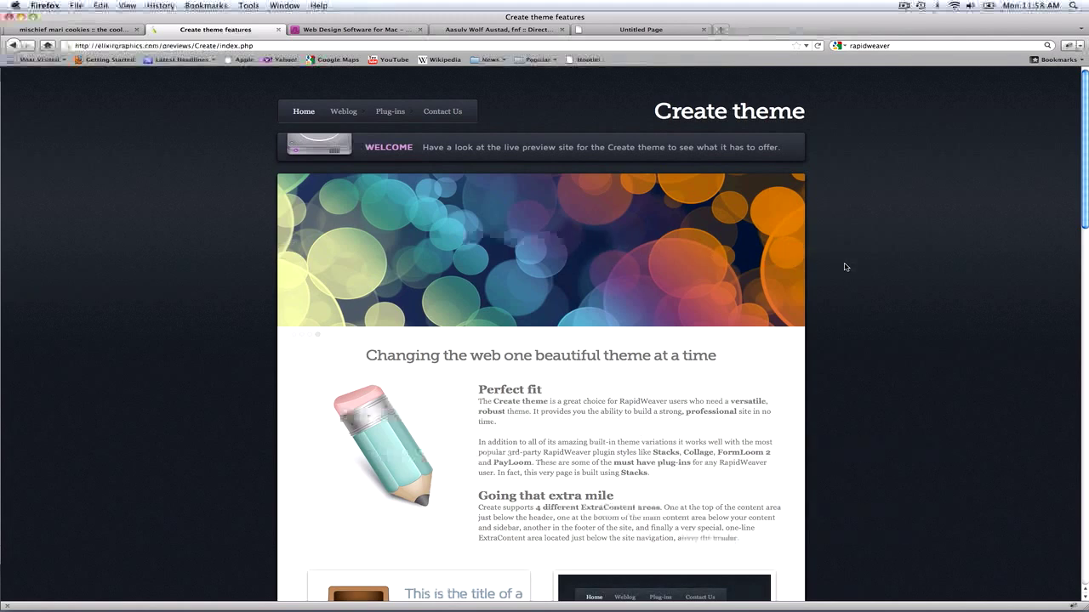
pyautogui.scroll(-5, 847, 266)
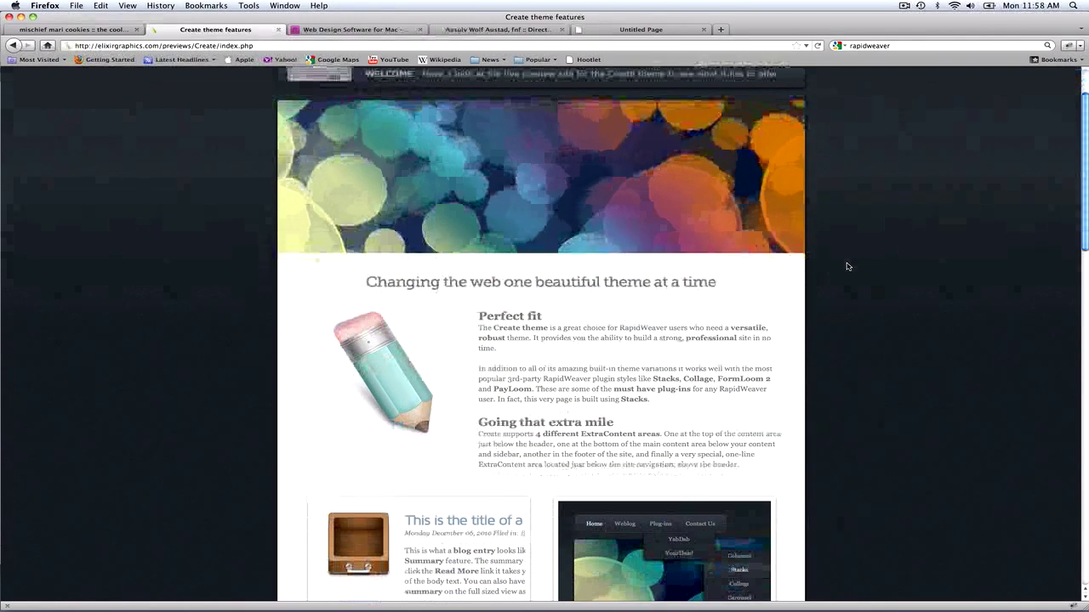
pyautogui.scroll(-4, 846, 267)
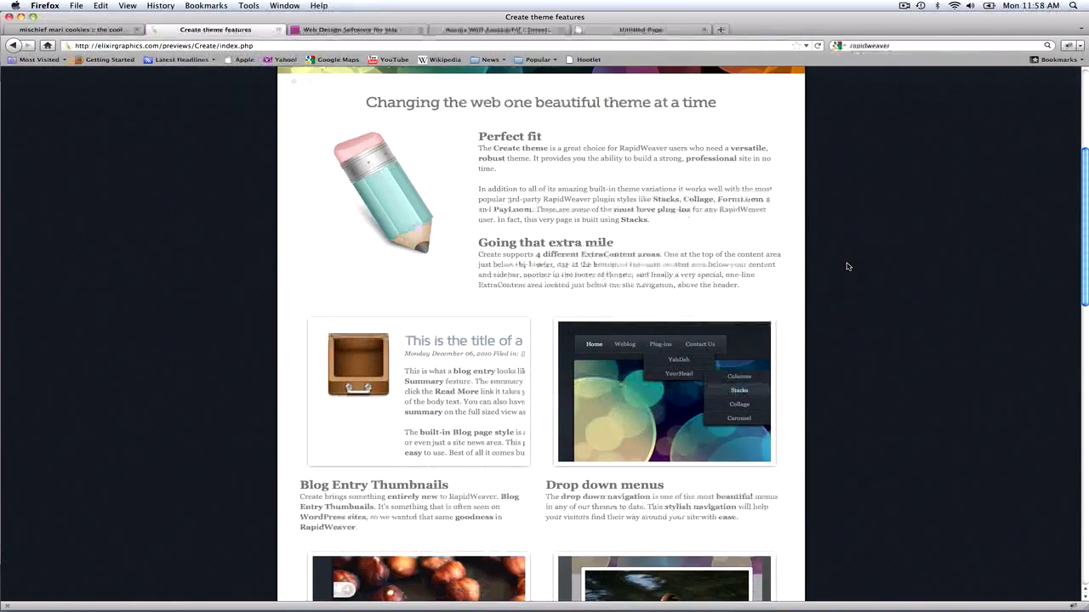
pyautogui.scroll(-4, 846, 267)
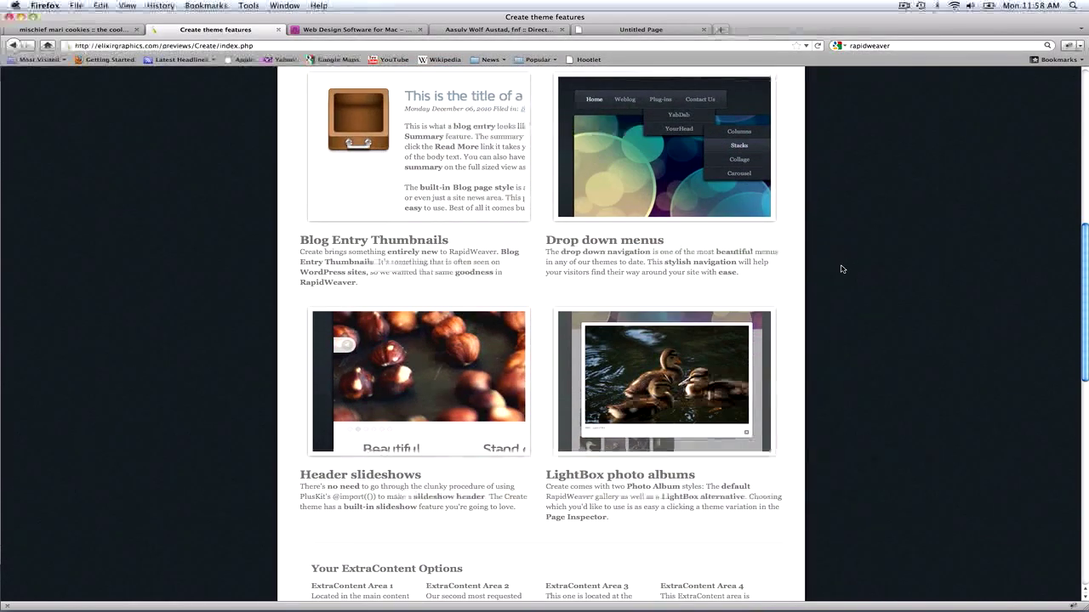
pyautogui.scroll(-2, 845, 274)
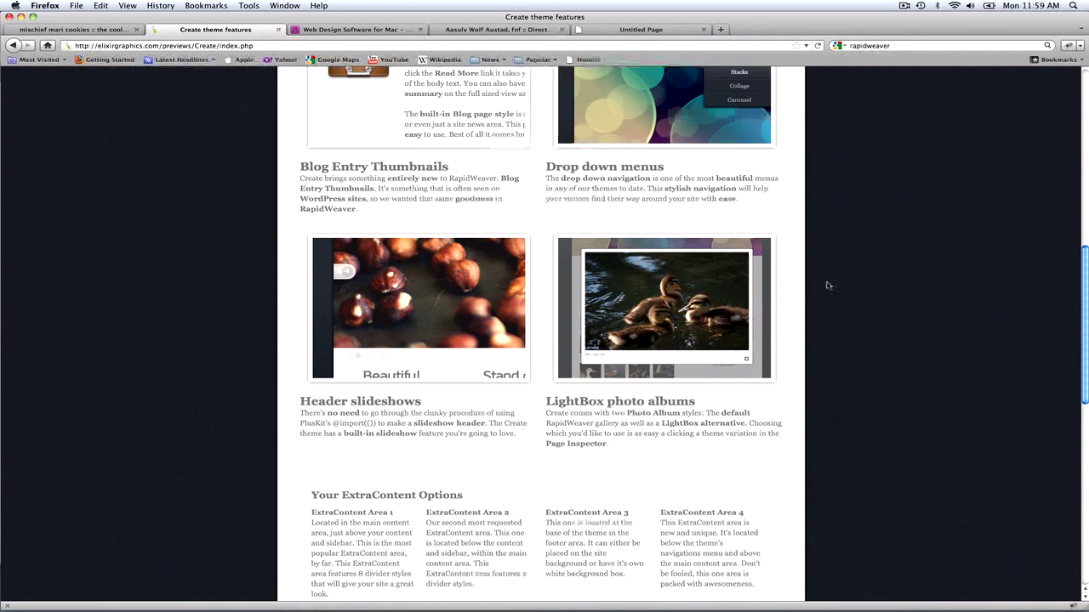
pyautogui.scroll(-4, 827, 285)
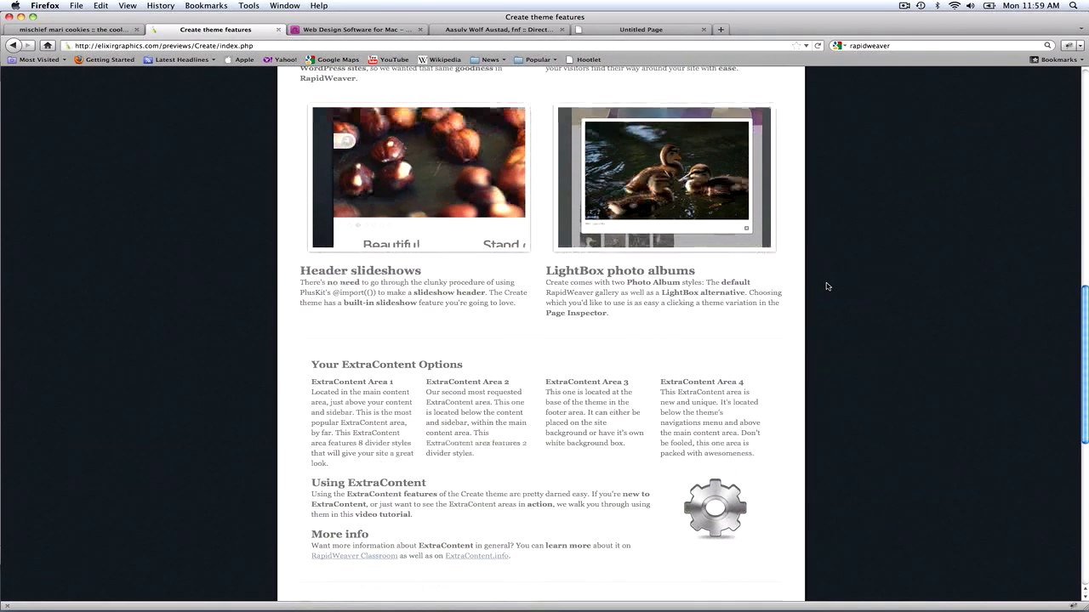
pyautogui.scroll(-2, 827, 286)
pyautogui.scroll(2, 827, 286)
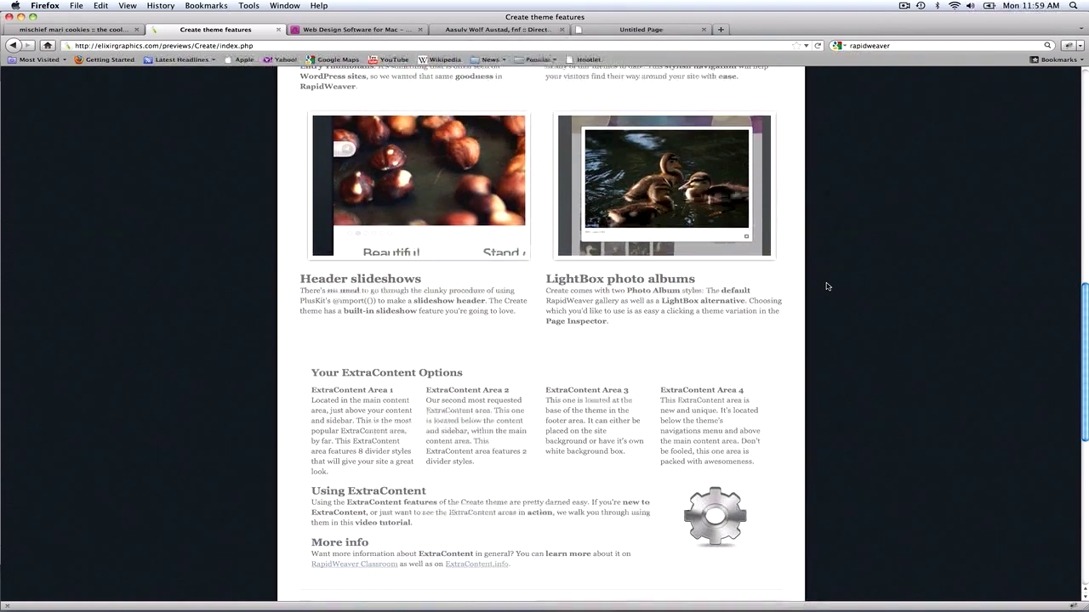
pyautogui.scroll(15, 826, 287)
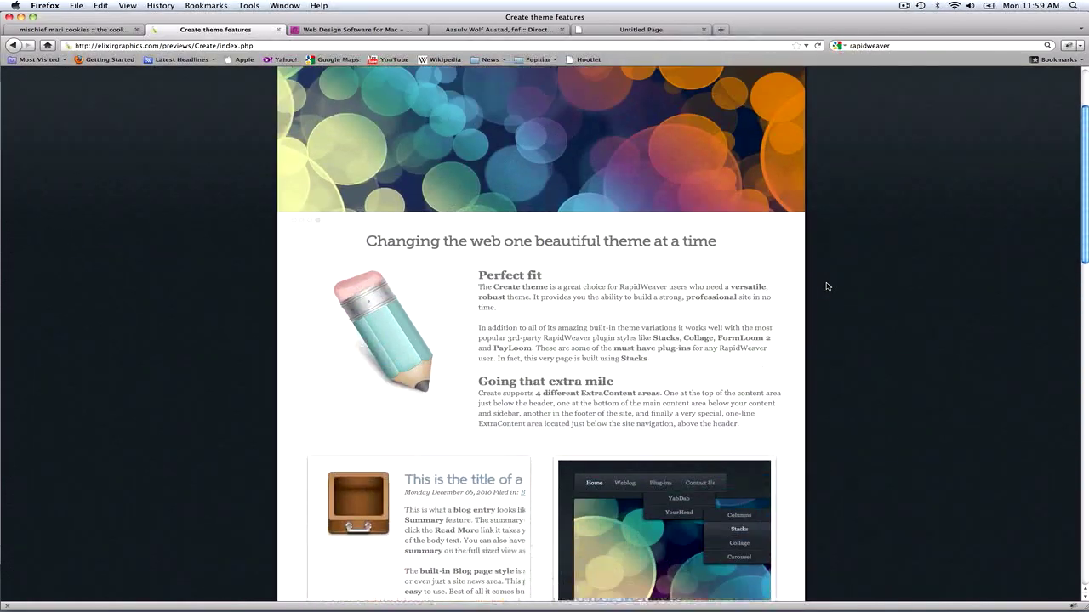
pyautogui.scroll(3, 826, 287)
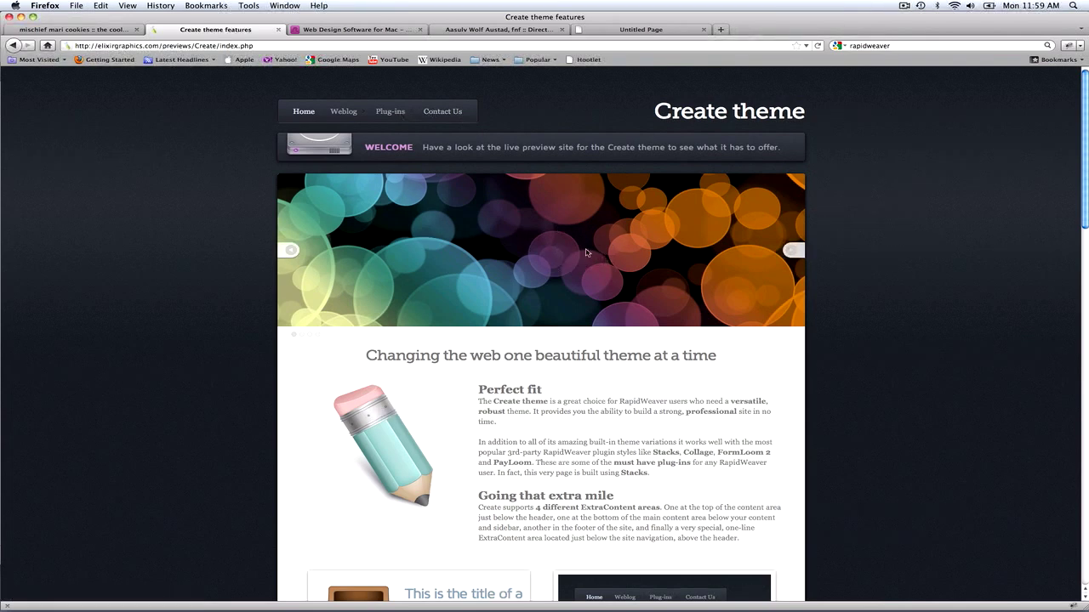
# Show the Create theme Weblog page, advance its fruit slideshow three images, and scroll the entry
pyautogui.click(343, 114)
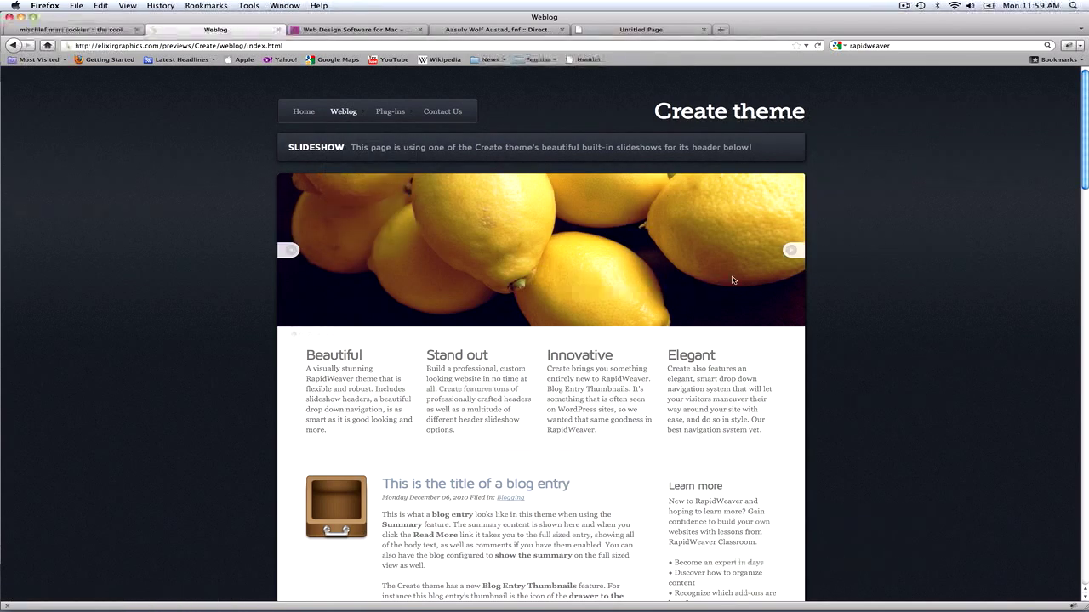
pyautogui.click(793, 252)
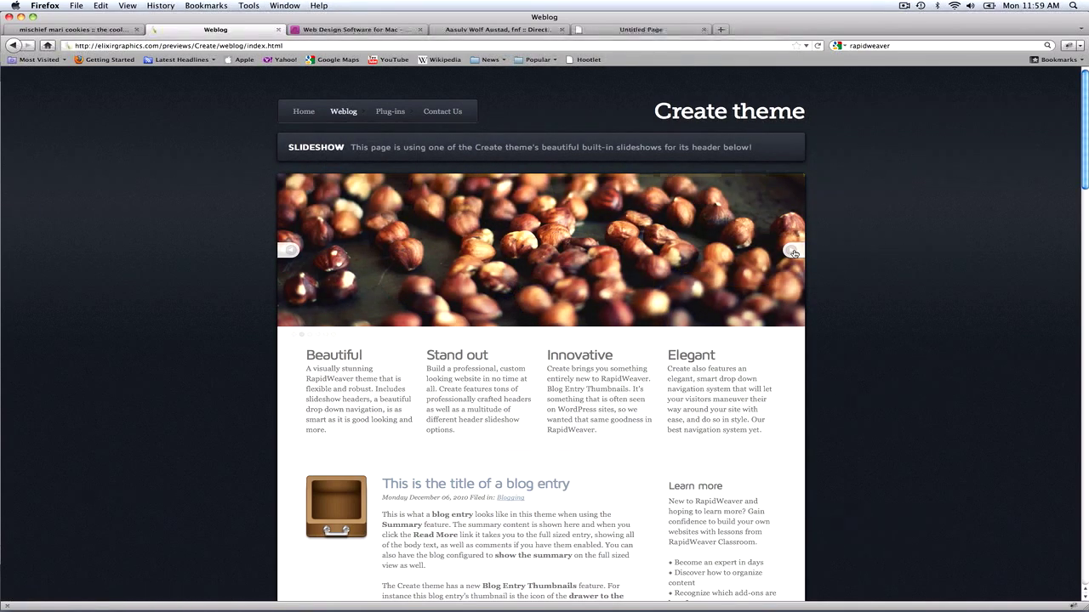
pyautogui.click(793, 252)
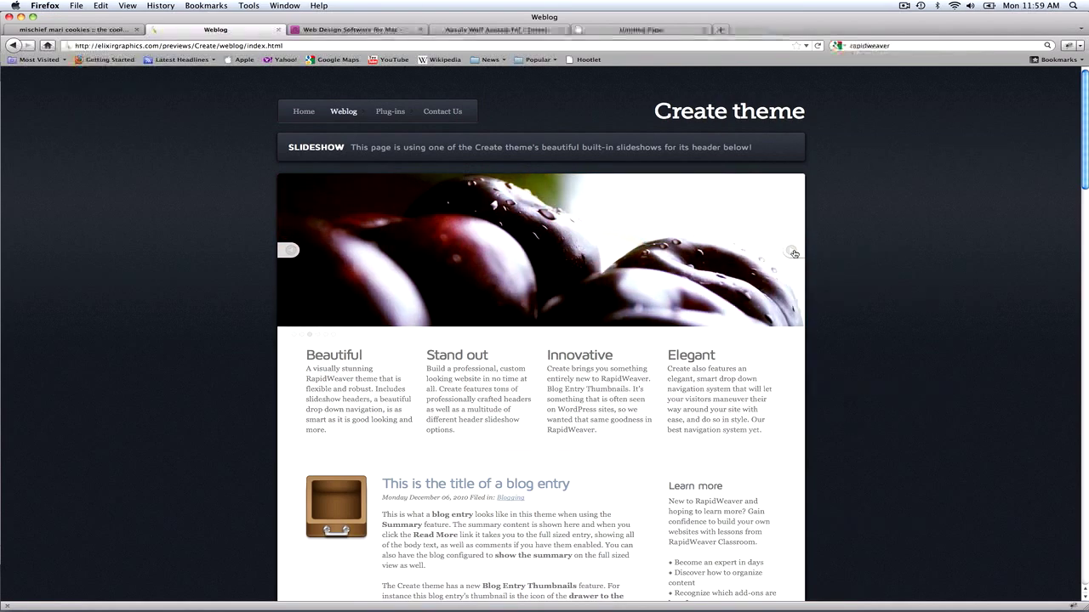
pyautogui.click(793, 253)
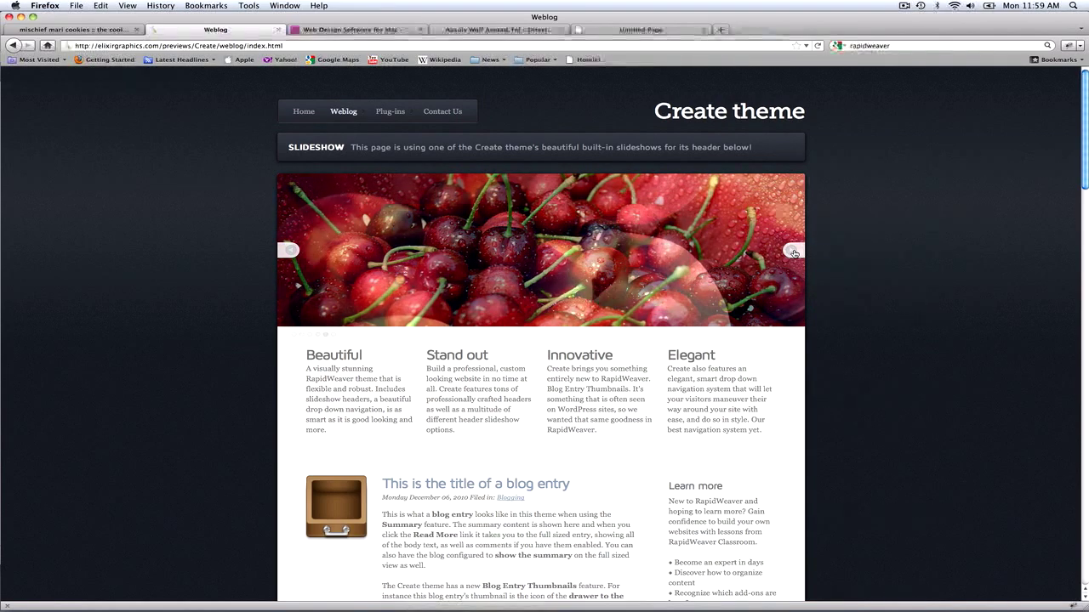
pyautogui.scroll(-2, 865, 310)
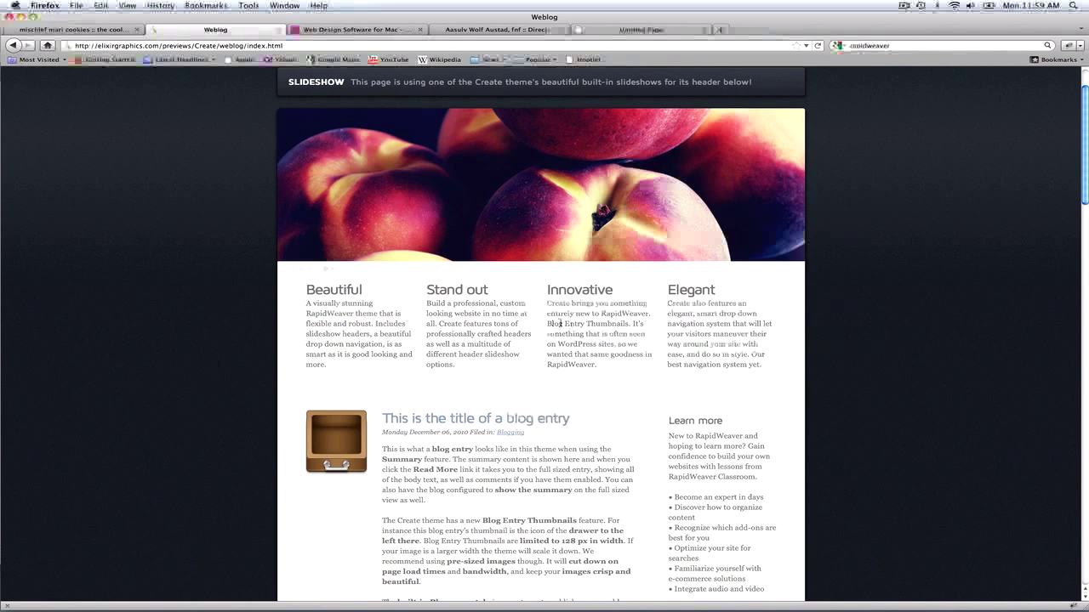
pyautogui.scroll(-4, 697, 431)
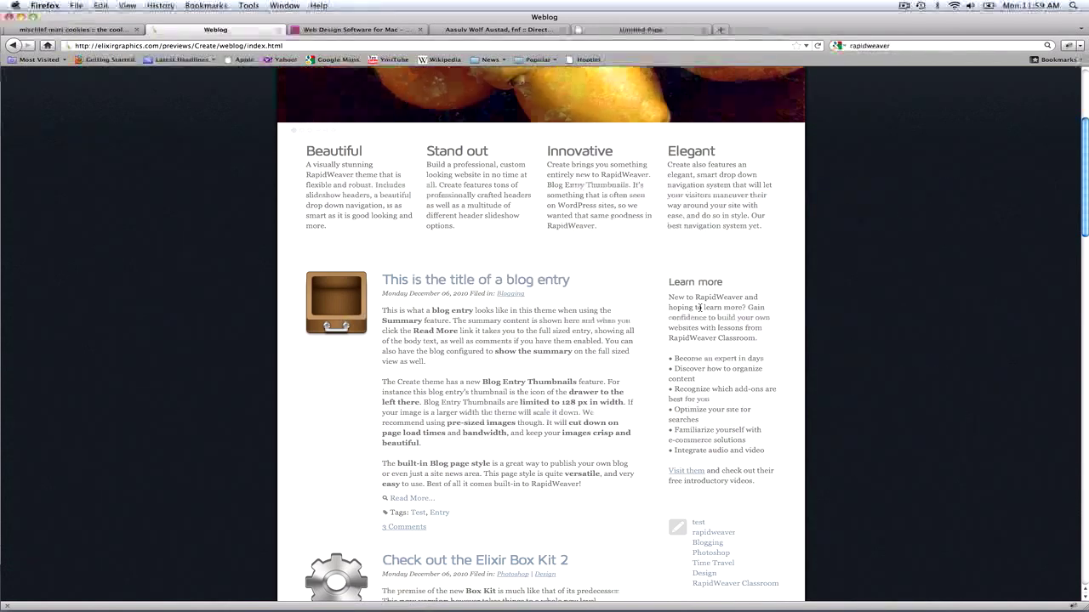
pyautogui.scroll(4, 686, 324)
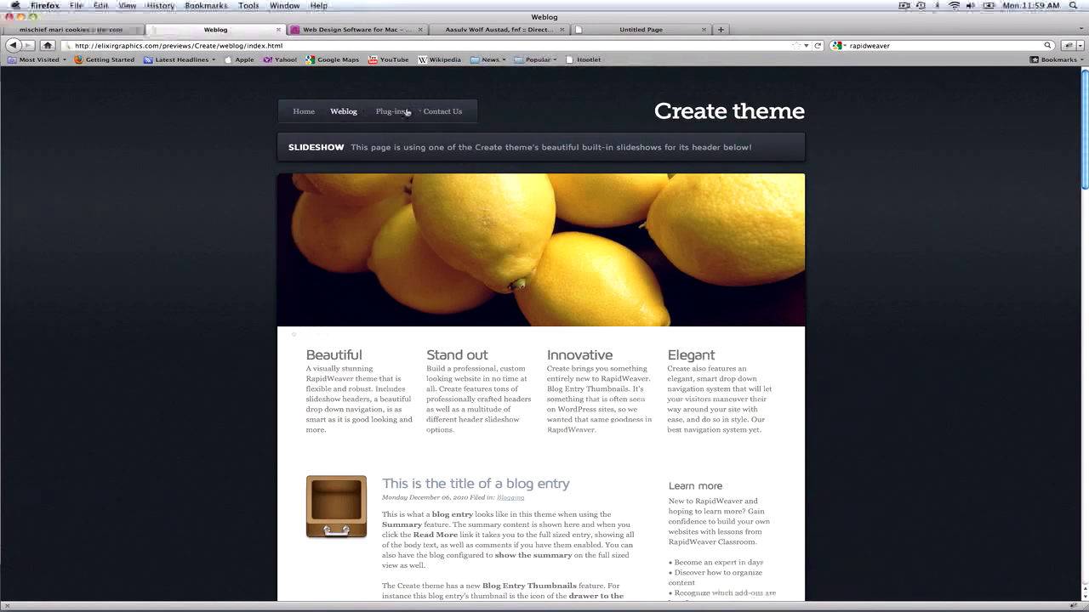
pyautogui.click(396, 113)
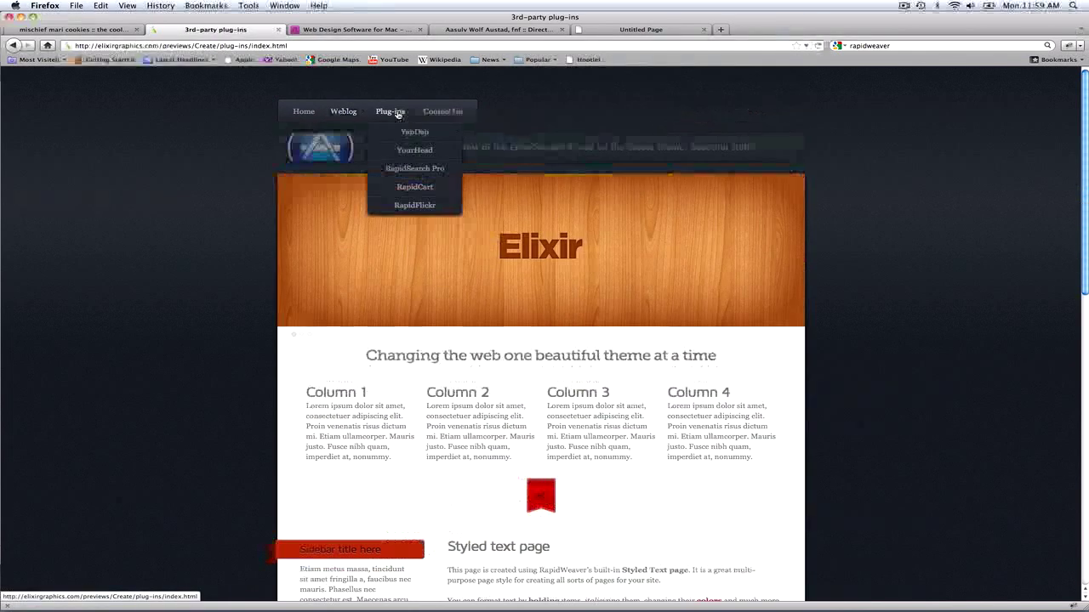
pyautogui.scroll(-3, 804, 313)
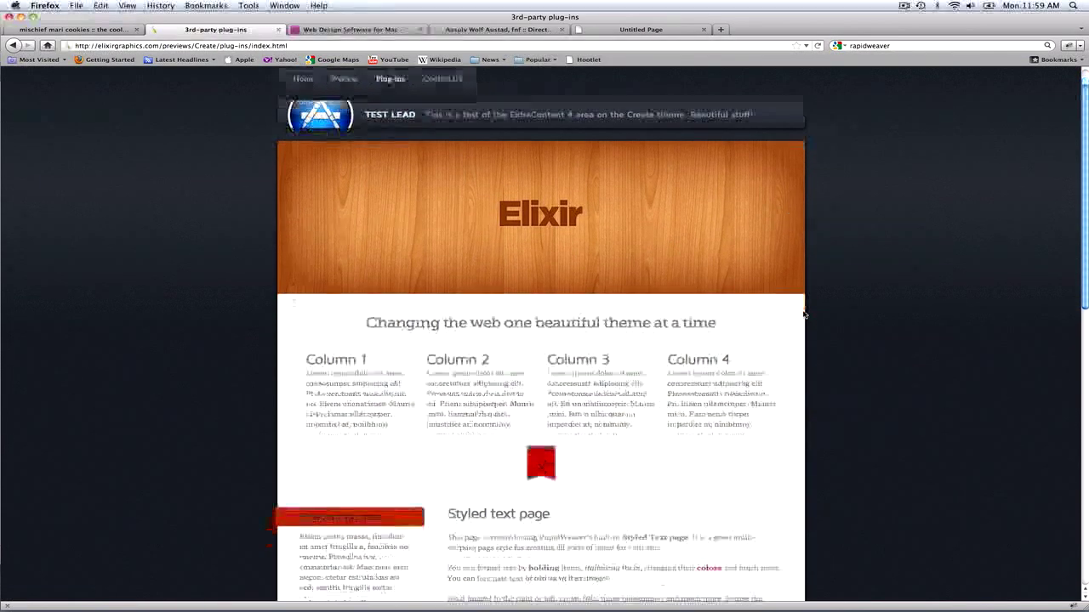
pyautogui.scroll(-4, 805, 313)
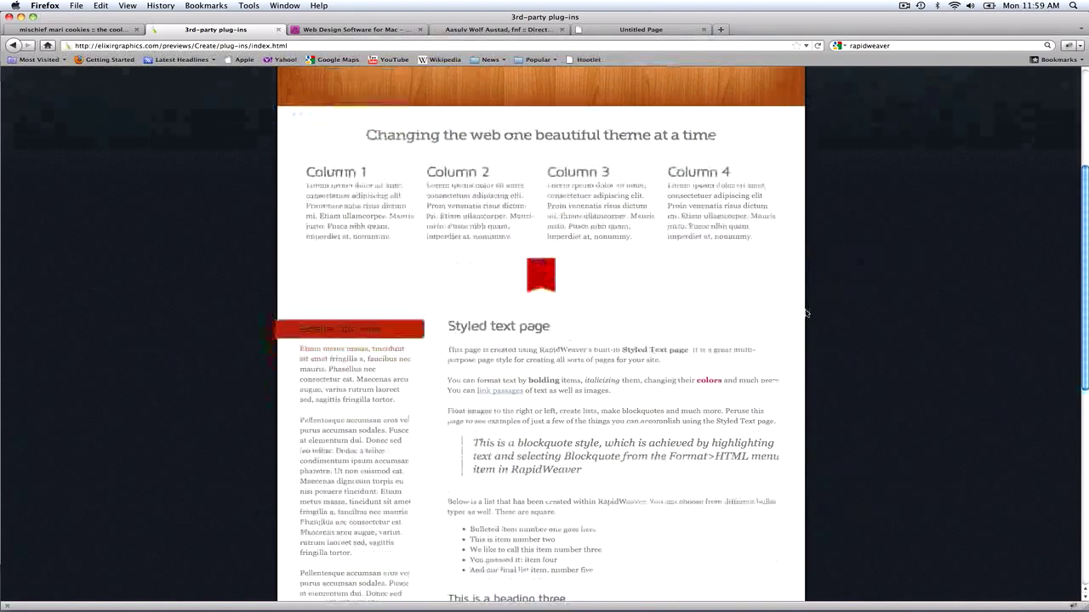
pyautogui.scroll(-4, 741, 295)
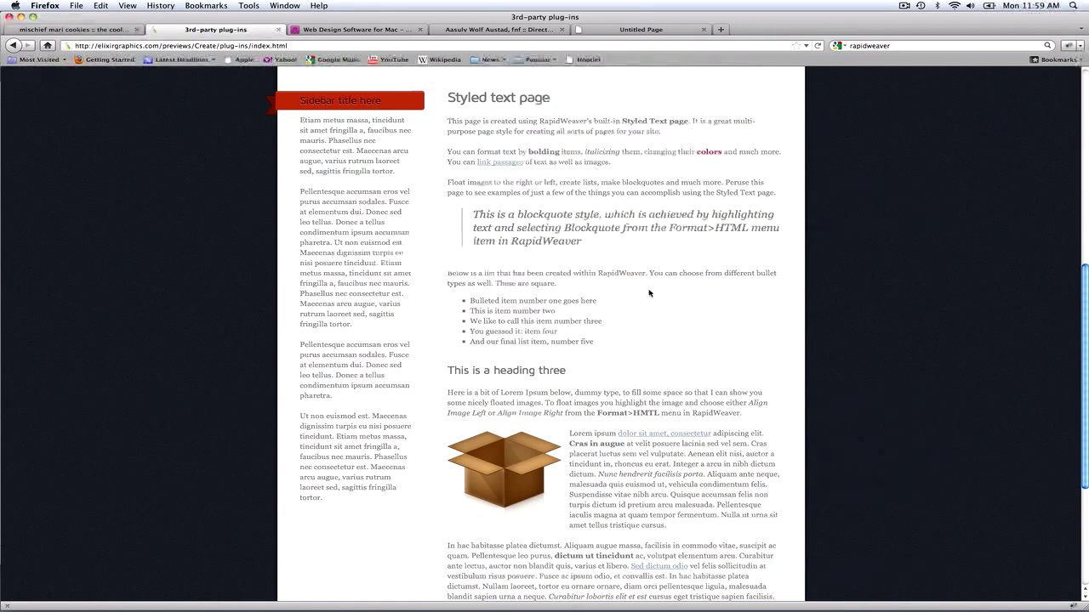
pyautogui.scroll(-3, 649, 293)
pyautogui.scroll(4, 649, 290)
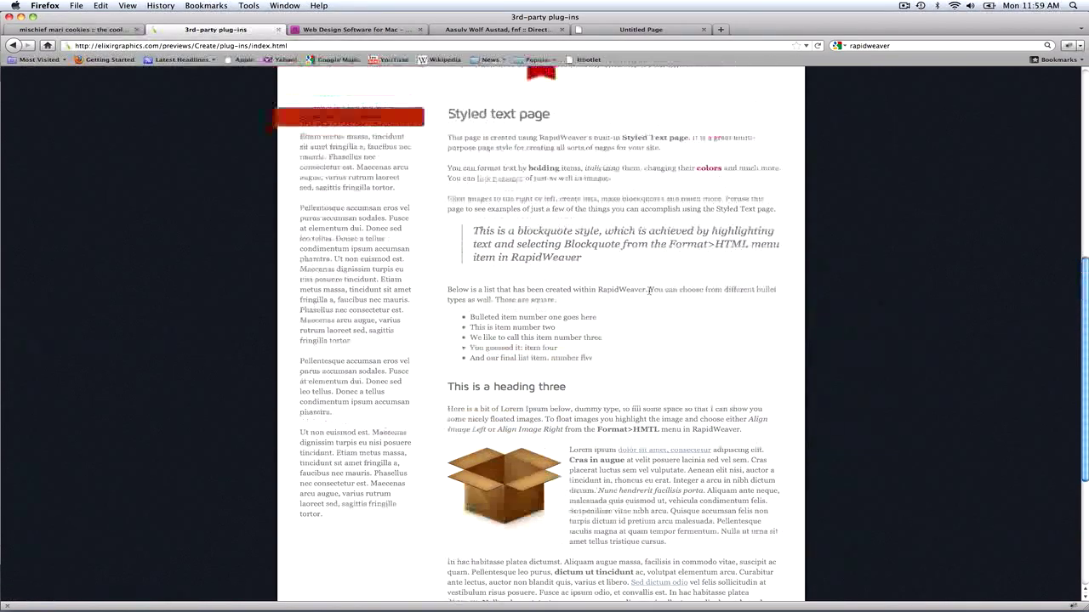
pyautogui.scroll(7, 649, 290)
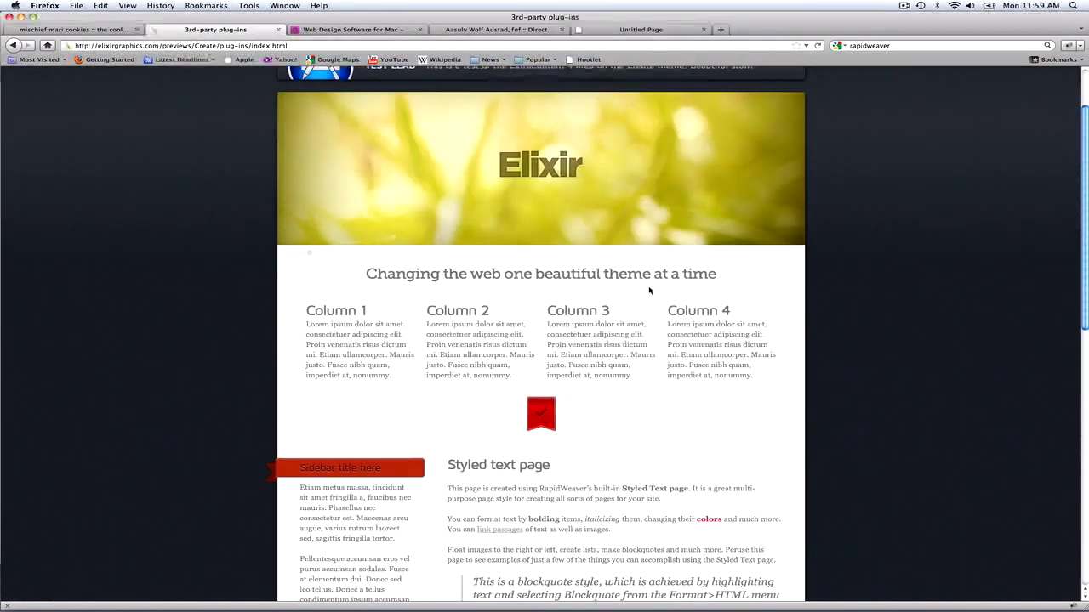
pyautogui.scroll(2, 650, 290)
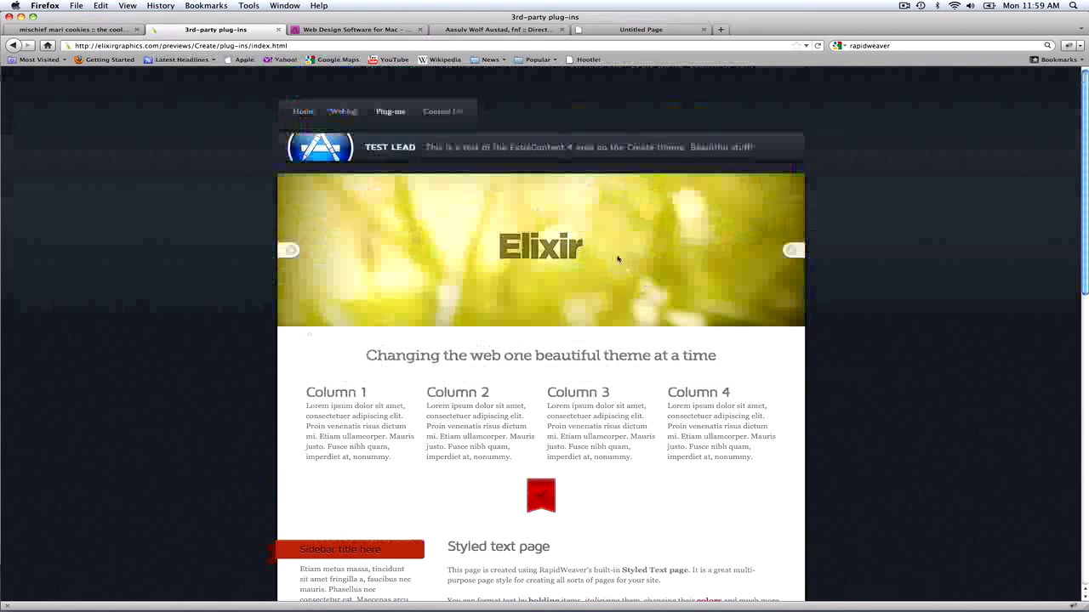
# View the Create theme Contact Us and Home pages, then switch to mischief mari cookies
pyautogui.click(435, 114)
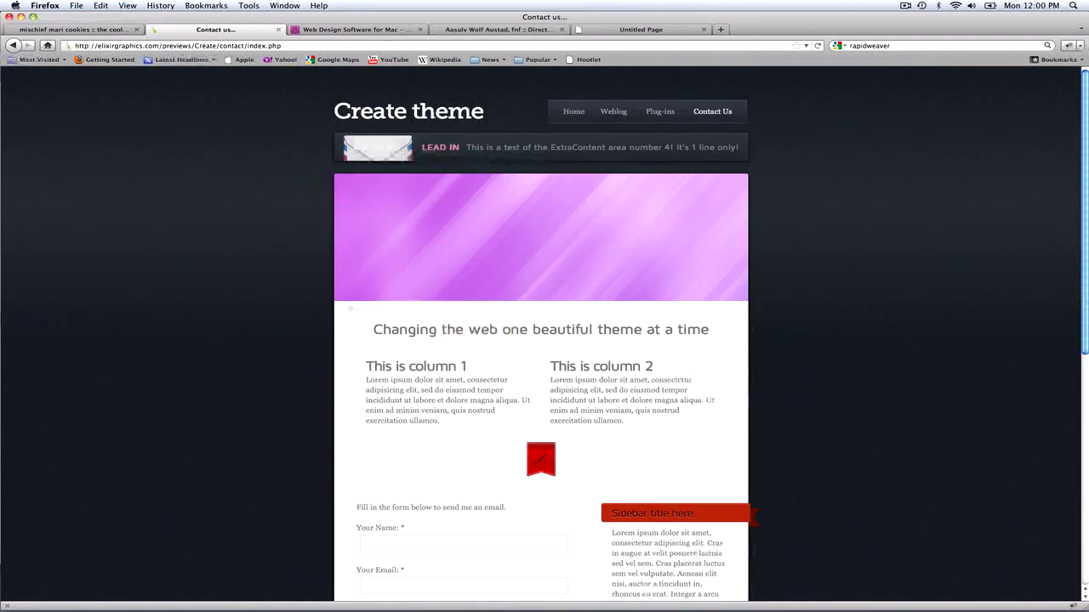
pyautogui.click(574, 111)
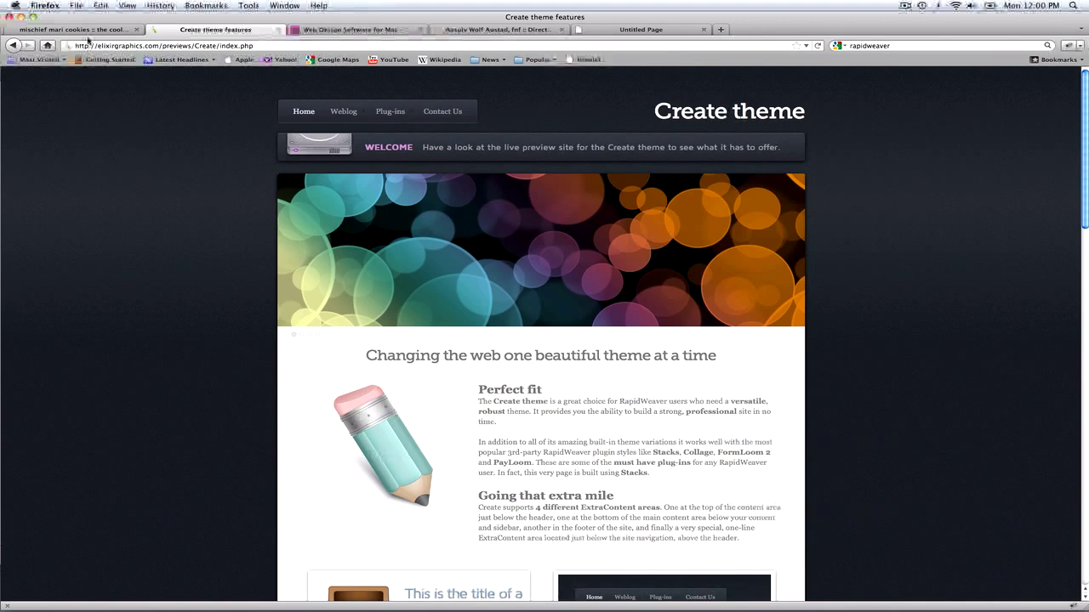
pyautogui.click(83, 31)
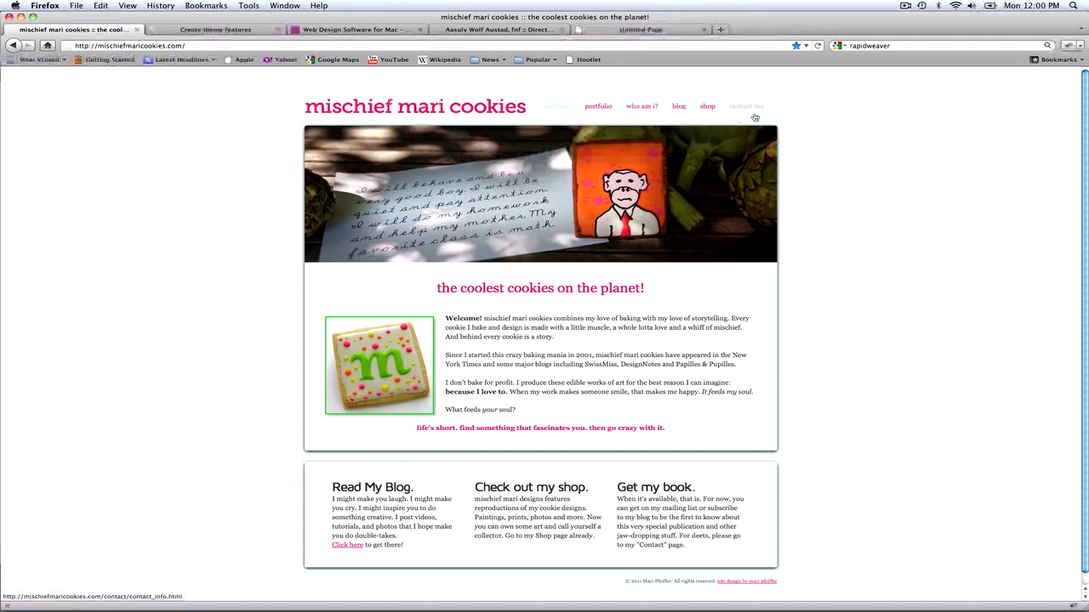
# Check the Create theme tab, return to mischief mari cookies, and show its portfolio page
pyautogui.click(215, 29)
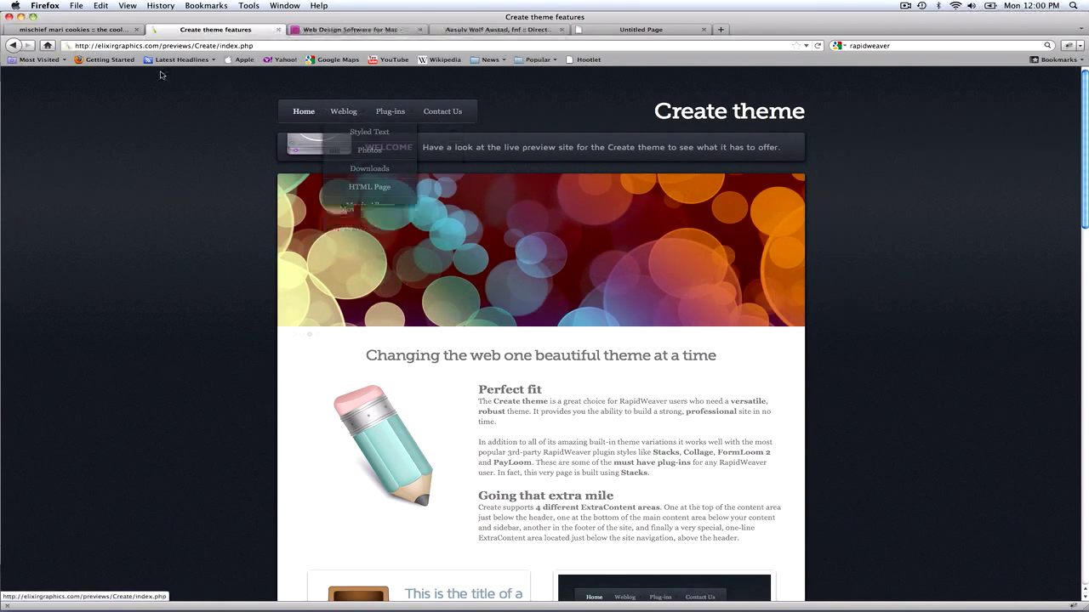
pyautogui.click(109, 30)
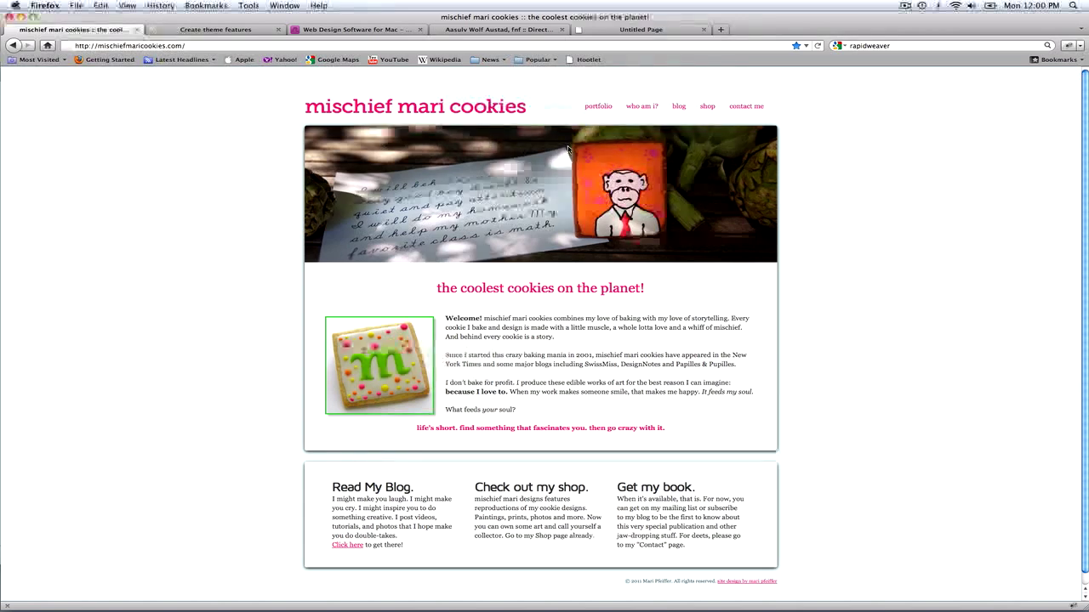
pyautogui.click(600, 108)
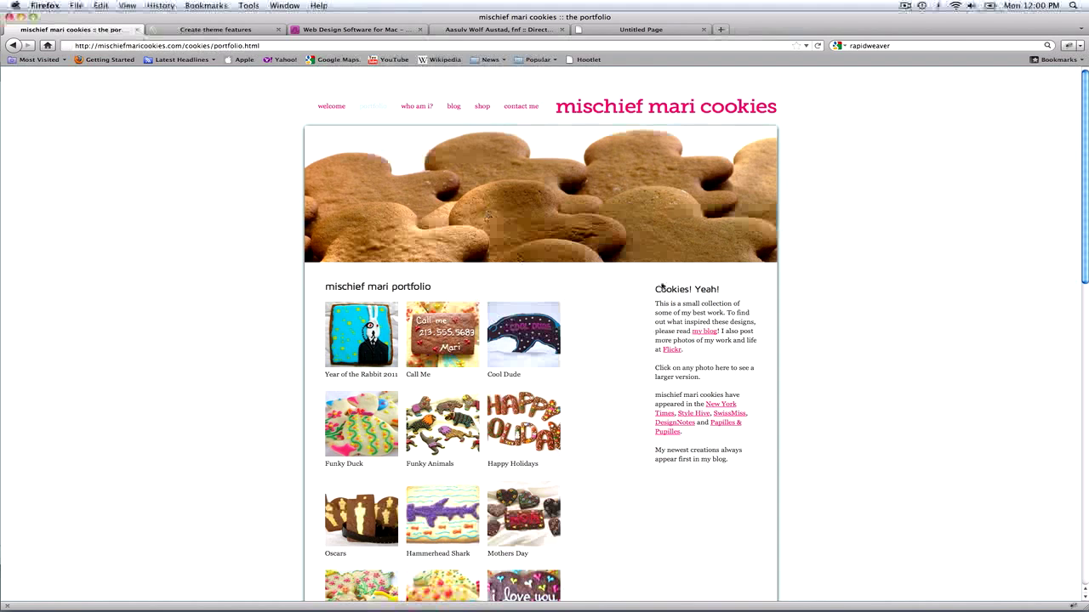
# Browse the who am i?, shop and contact me pages, then enlarge the portfolio's Year of the Rabbit 2011 photo
pyautogui.click(421, 111)
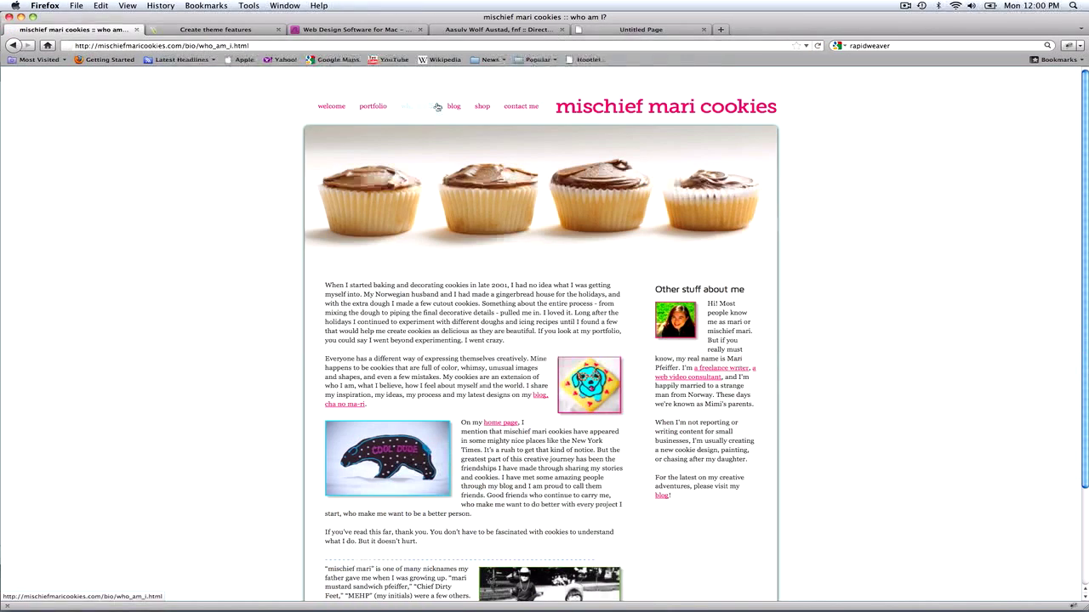
pyautogui.click(482, 107)
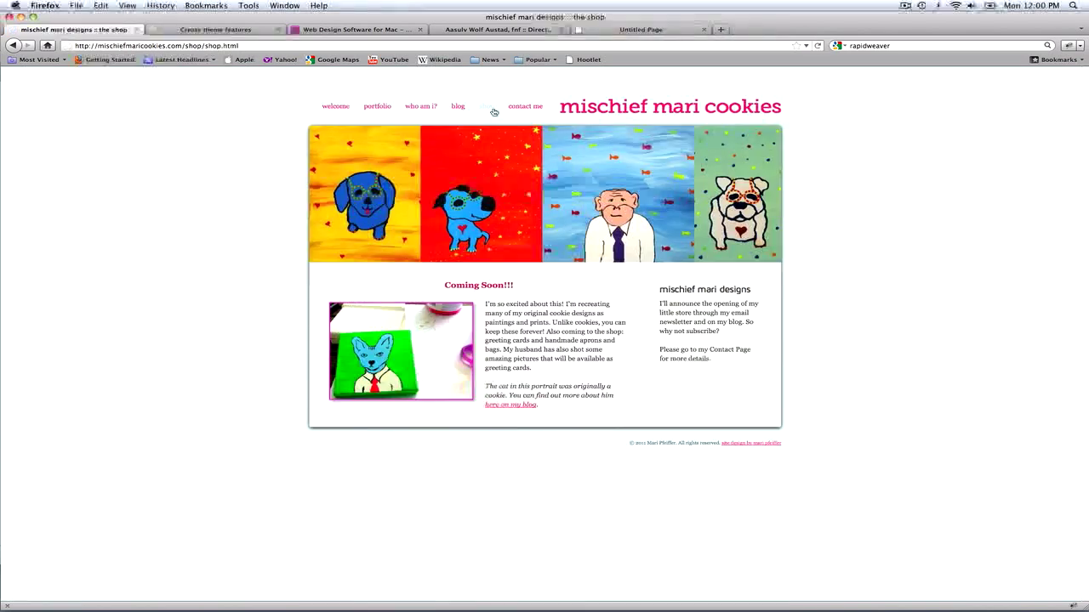
pyautogui.click(517, 109)
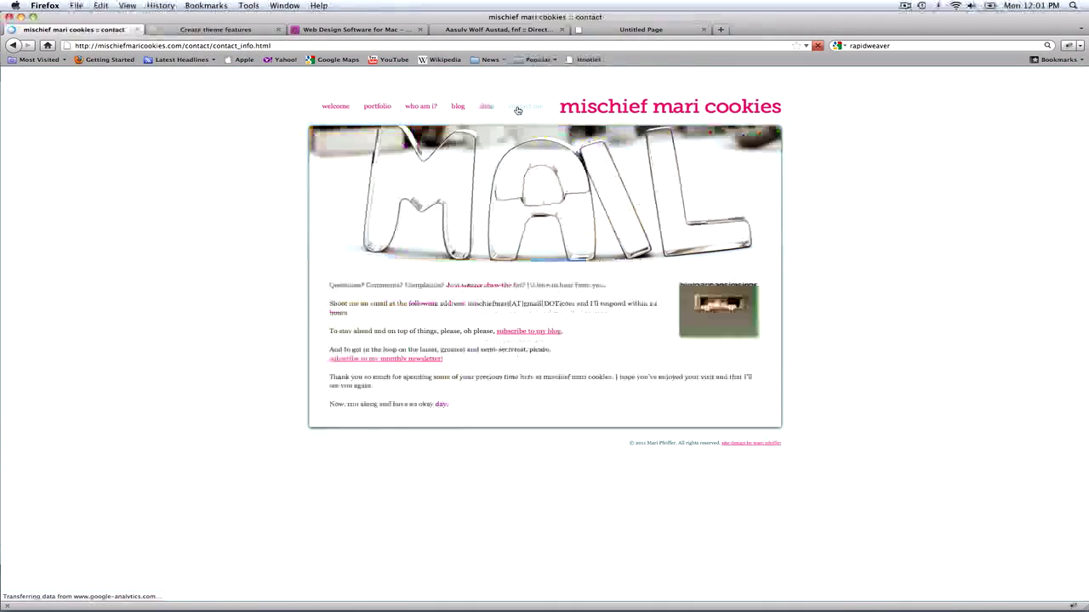
pyautogui.click(373, 107)
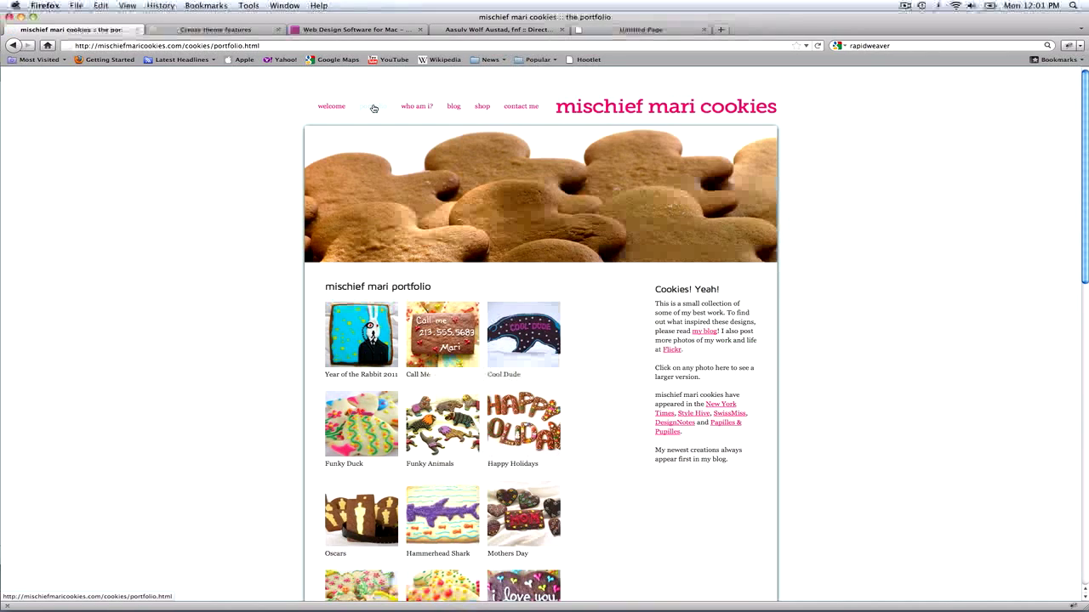
pyautogui.click(360, 328)
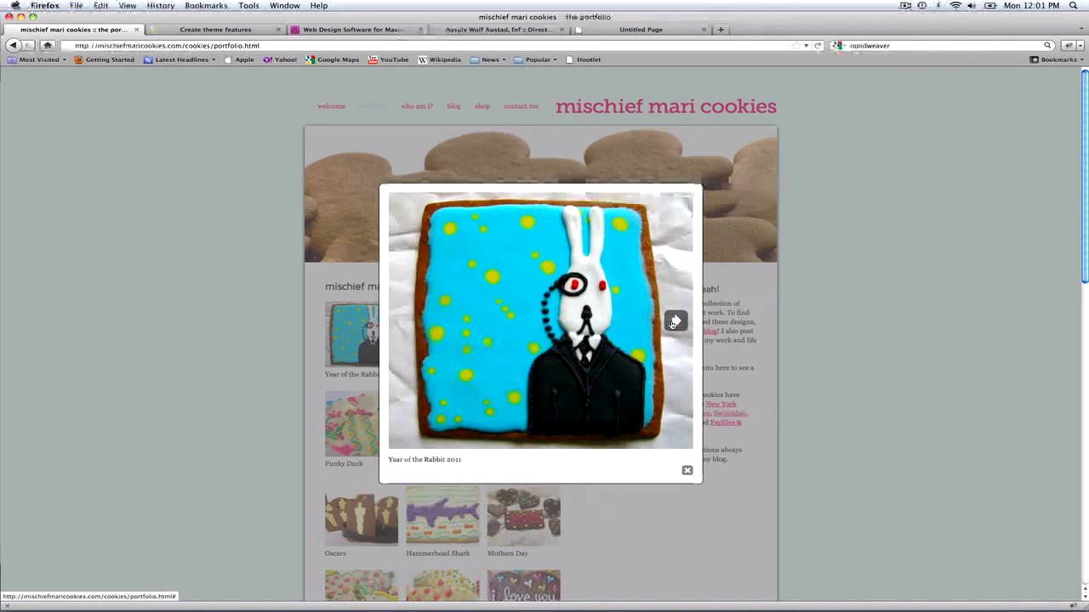
# Page through the Call Me, Cool Dude and Funky Duck cookie photos, then close the photo viewer
pyautogui.click(675, 322)
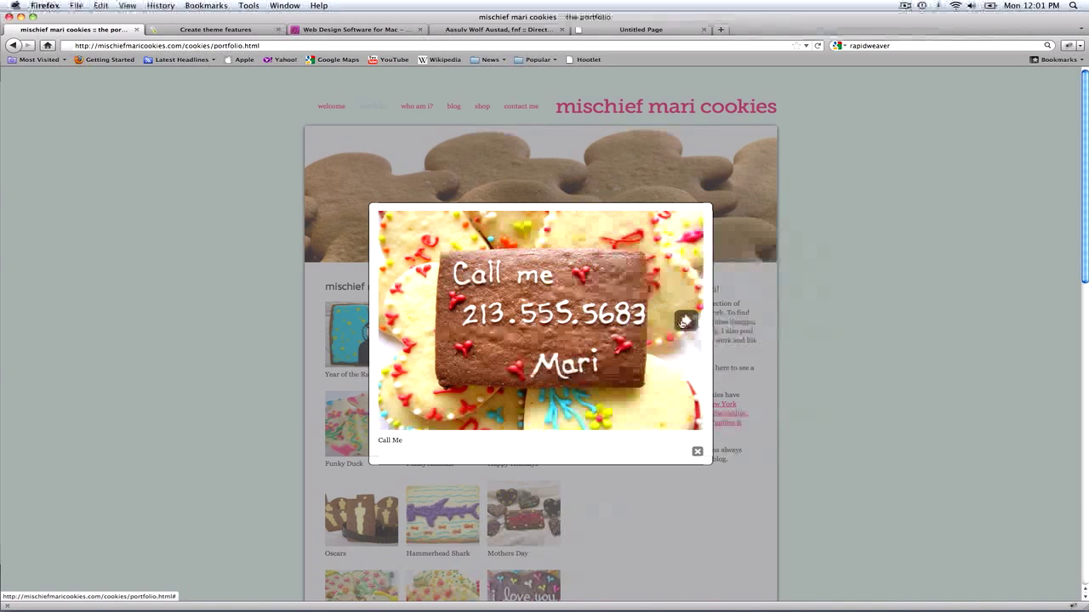
pyautogui.click(683, 322)
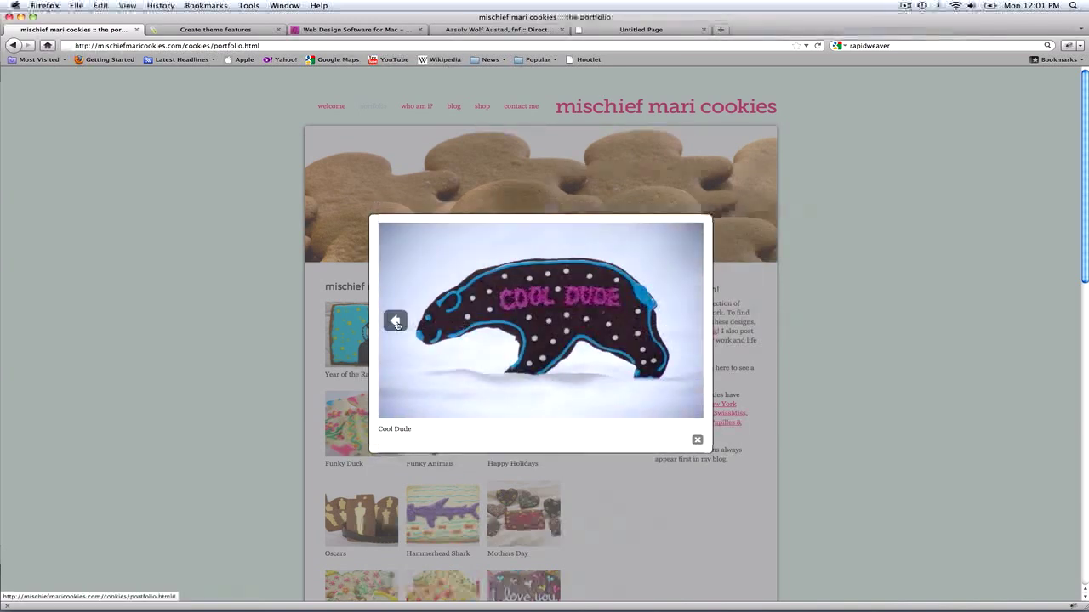
pyautogui.click(395, 321)
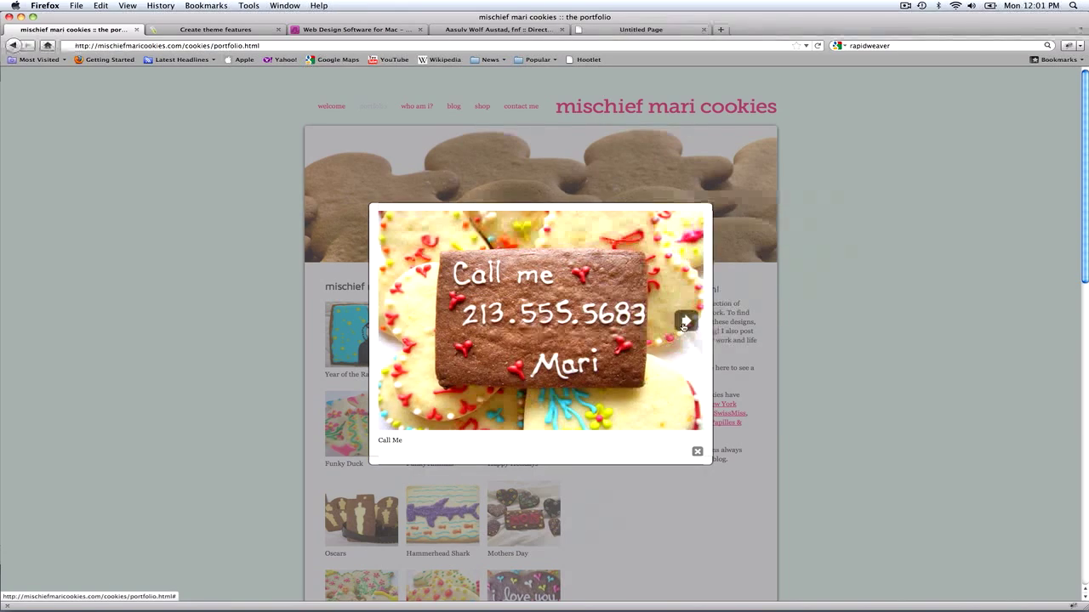
pyautogui.click(685, 321)
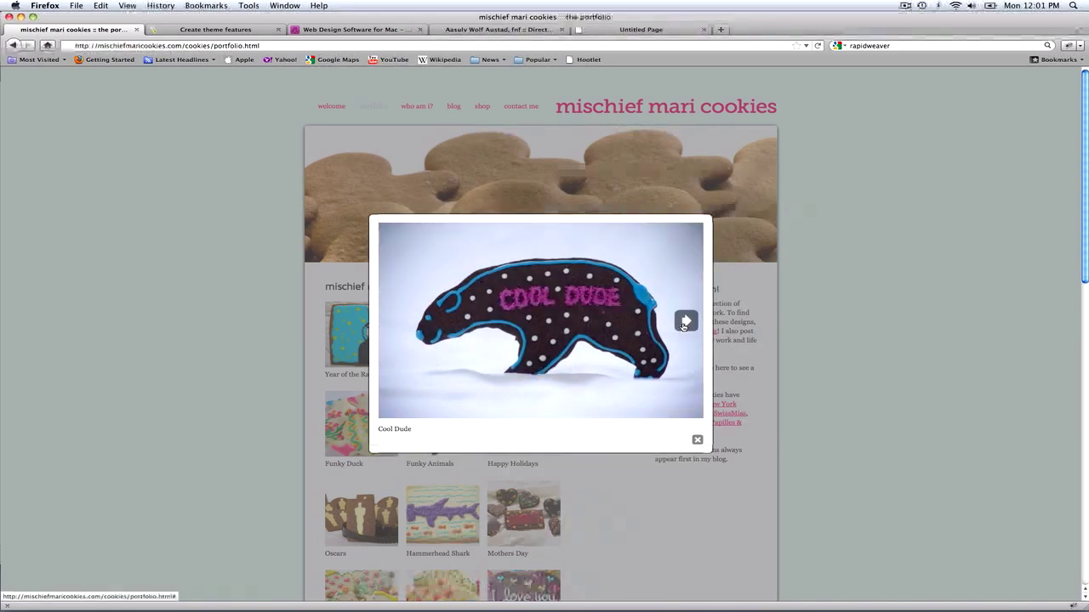
pyautogui.click(684, 322)
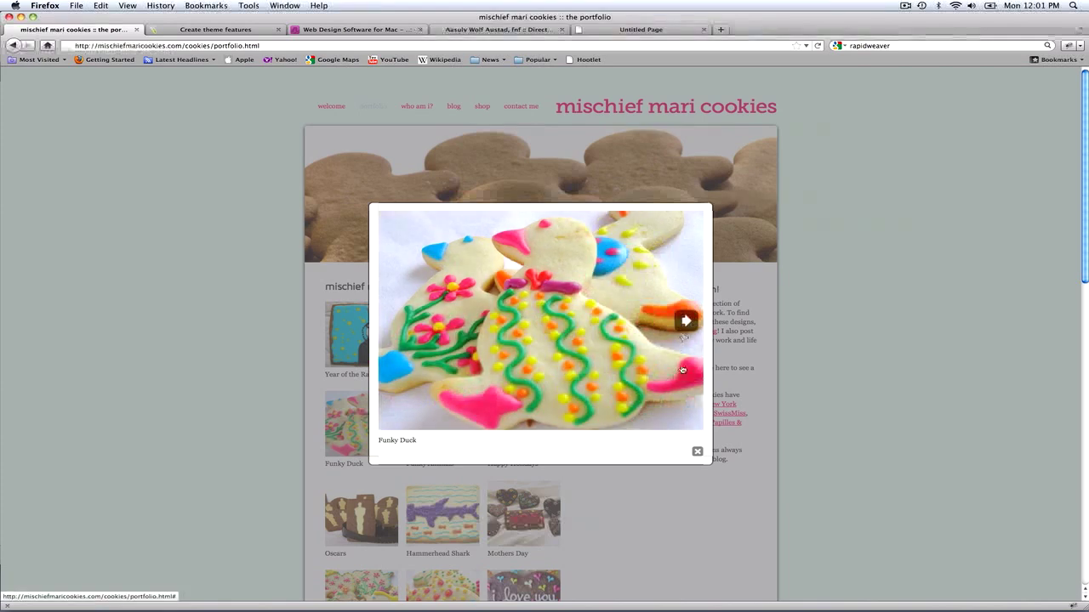
pyautogui.click(702, 453)
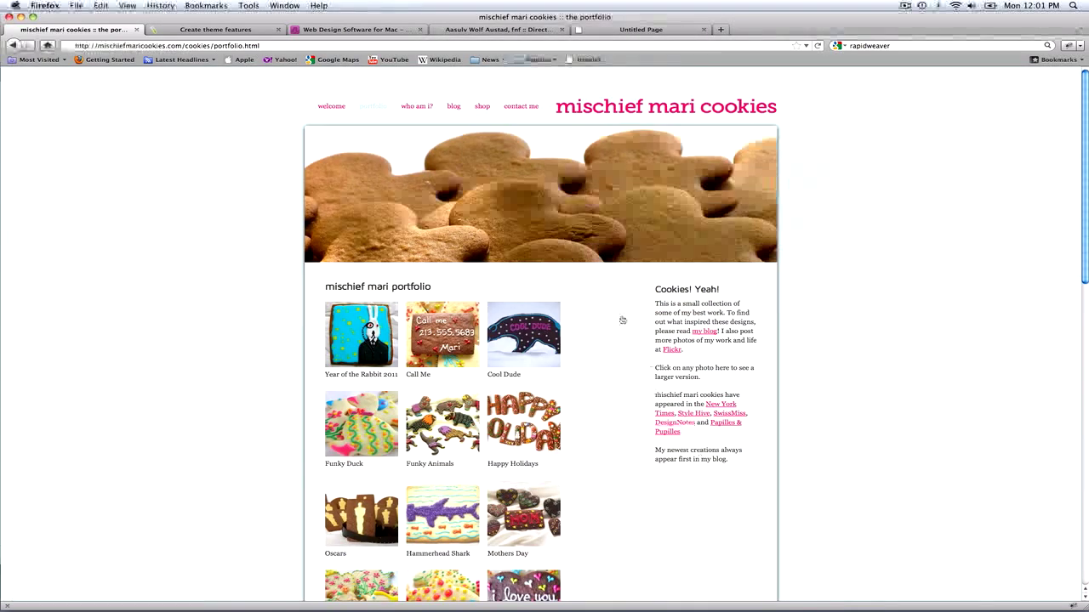
# Visit the cha no ma-ri blog, go back to the portfolio, then open the welcome home page
pyautogui.click(455, 107)
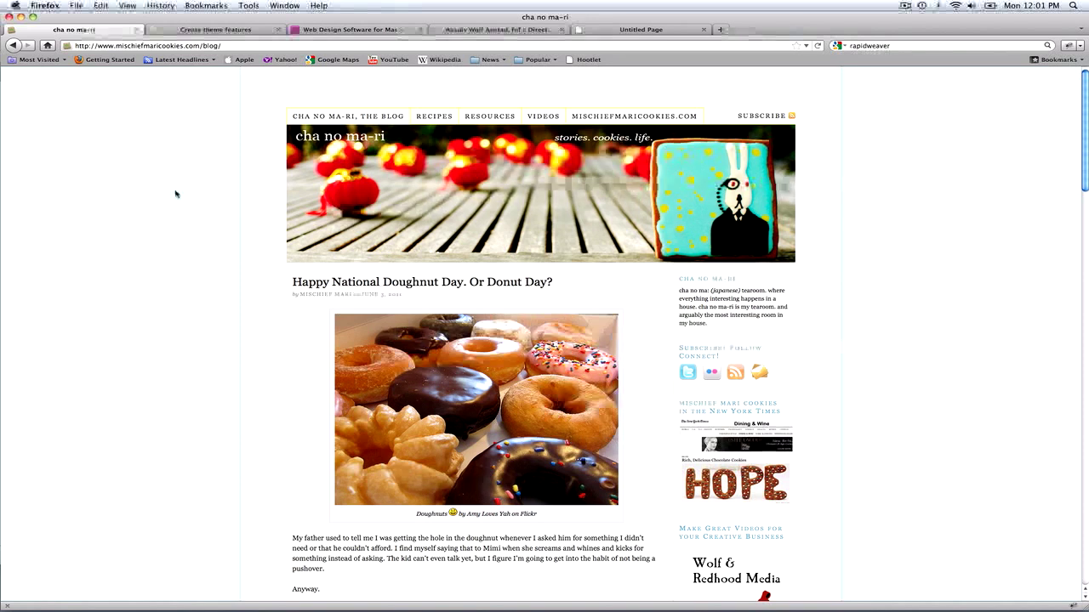
pyautogui.click(13, 45)
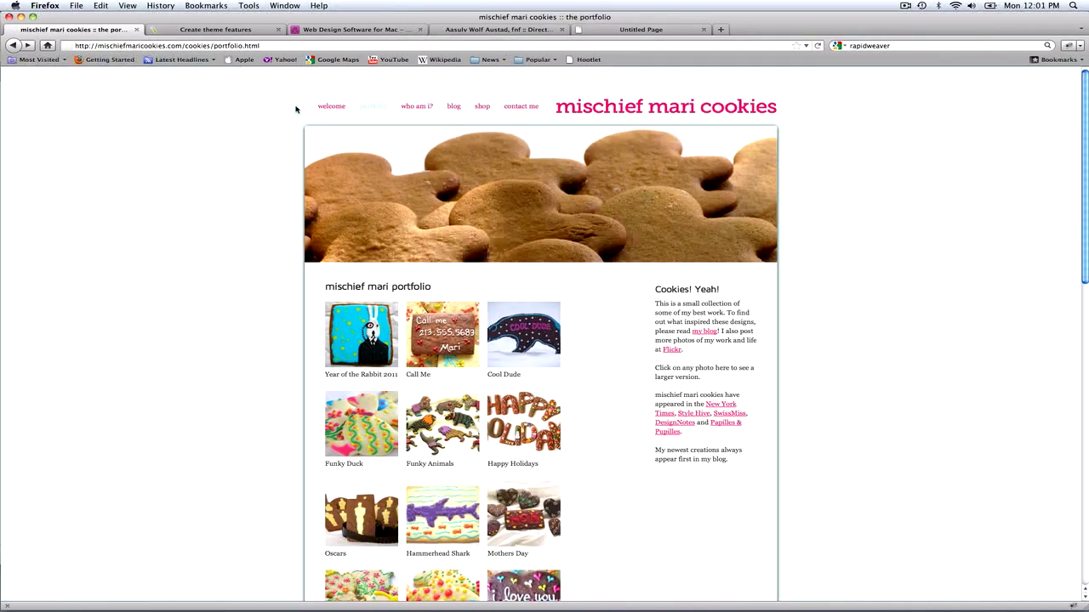
pyautogui.click(338, 109)
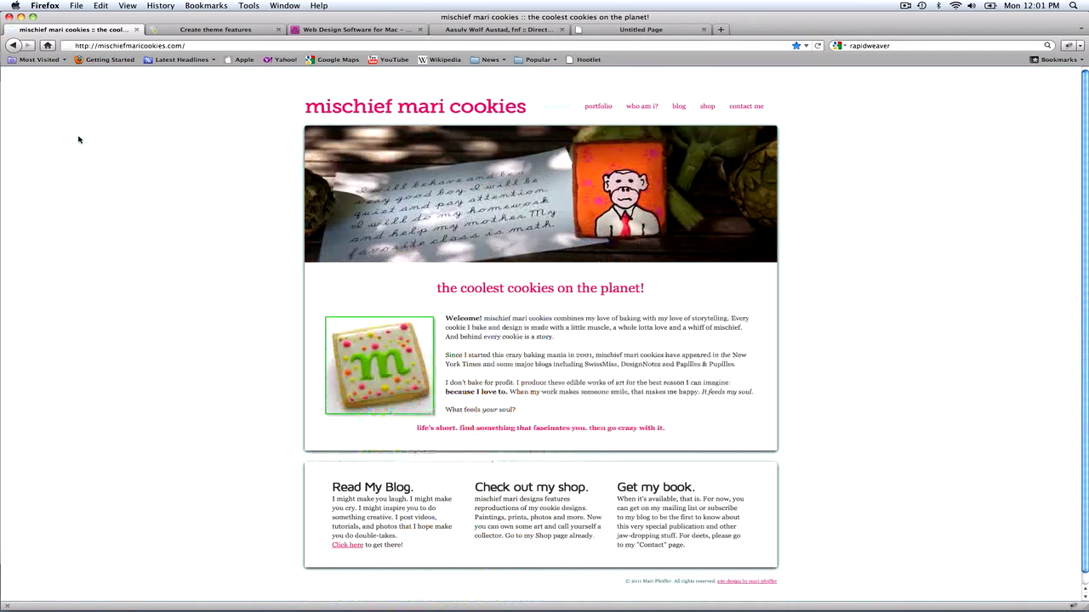